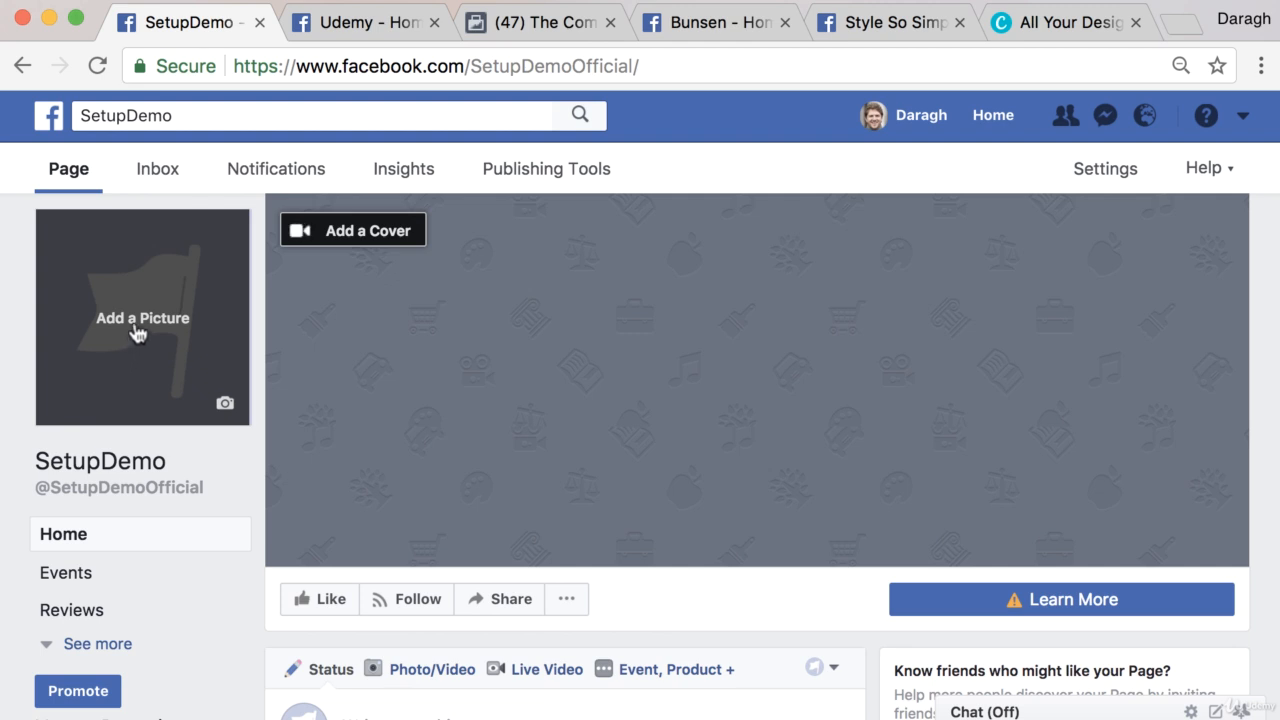
Check the options for adding a profile picture to the SetupDemo page.
{"action": "left_click", "coordinate": [137, 333]}
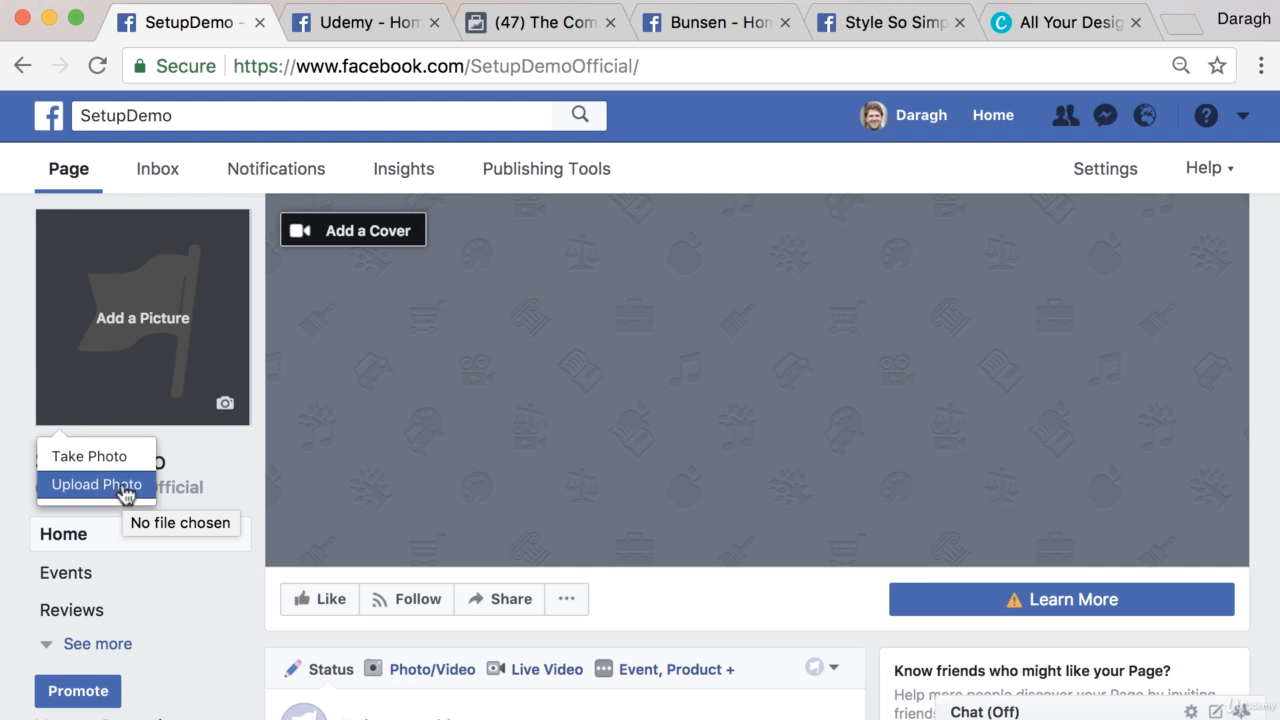
{"action": "left_click", "coordinate": [324, 446]}
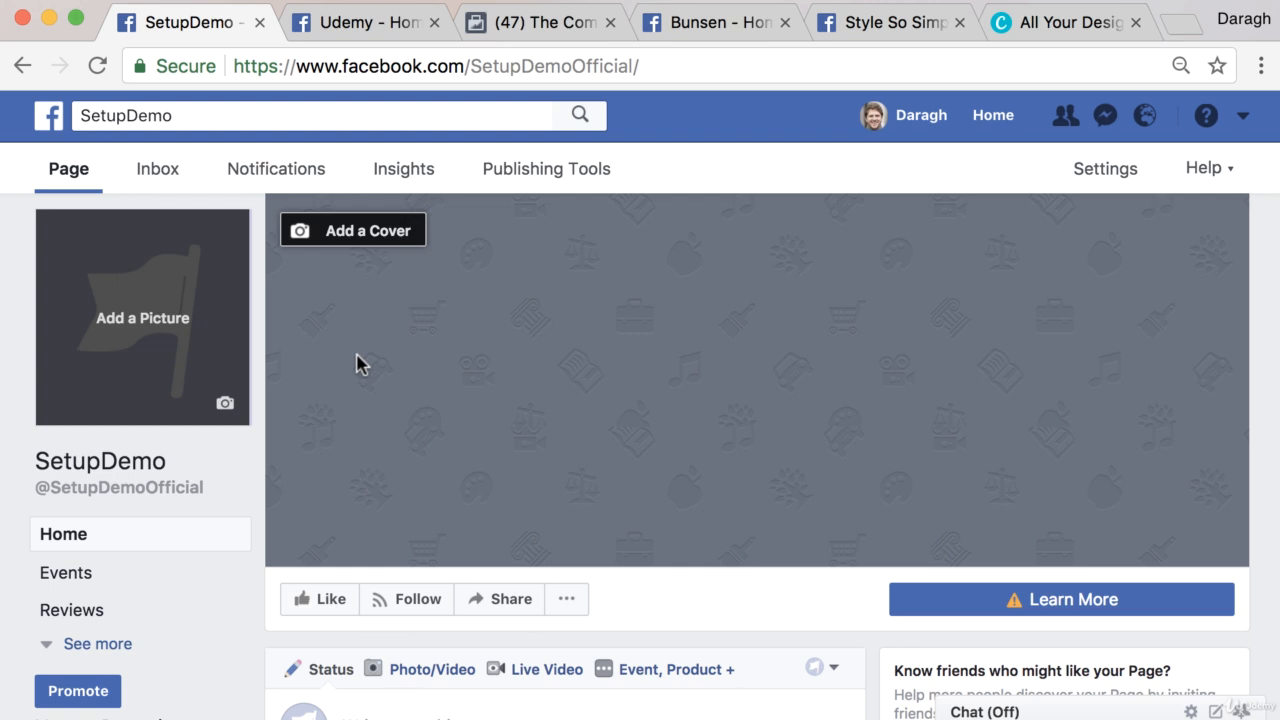
Examine how the Udemy Facebook page uses its logo as the profile picture, in the page header and beside its posts.
{"action": "left_click", "coordinate": [378, 30]}
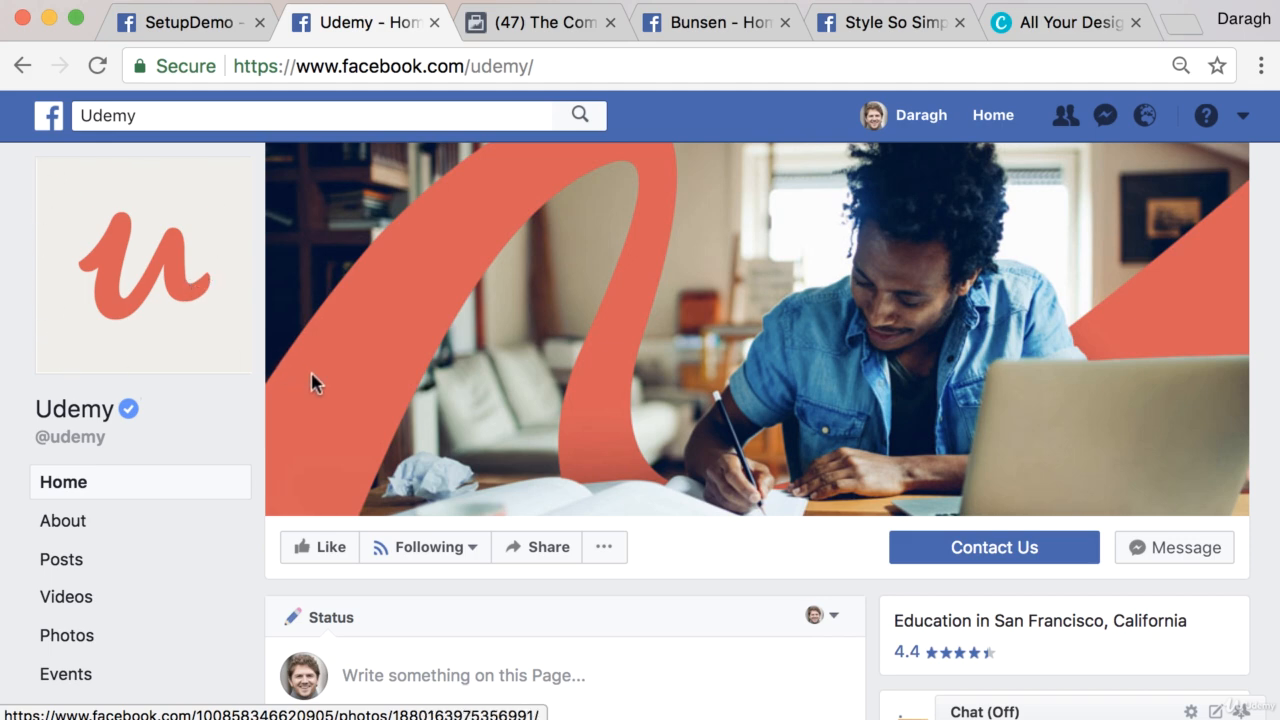
{"action": "scroll", "coordinate": [333, 388], "scroll_direction": "down", "scroll_amount": 1}
{"action": "scroll", "coordinate": [333, 388], "scroll_direction": "down", "scroll_amount": 5}
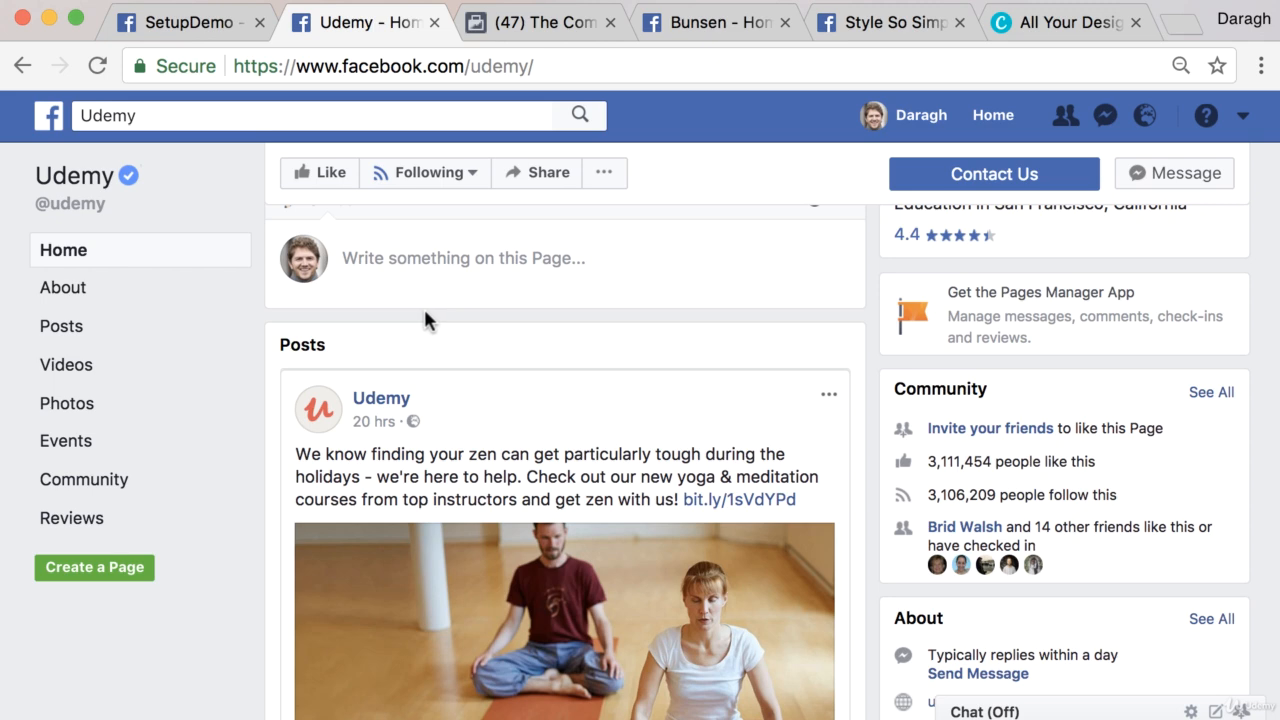
{"action": "scroll", "coordinate": [424, 314], "scroll_direction": "up", "scroll_amount": 5}
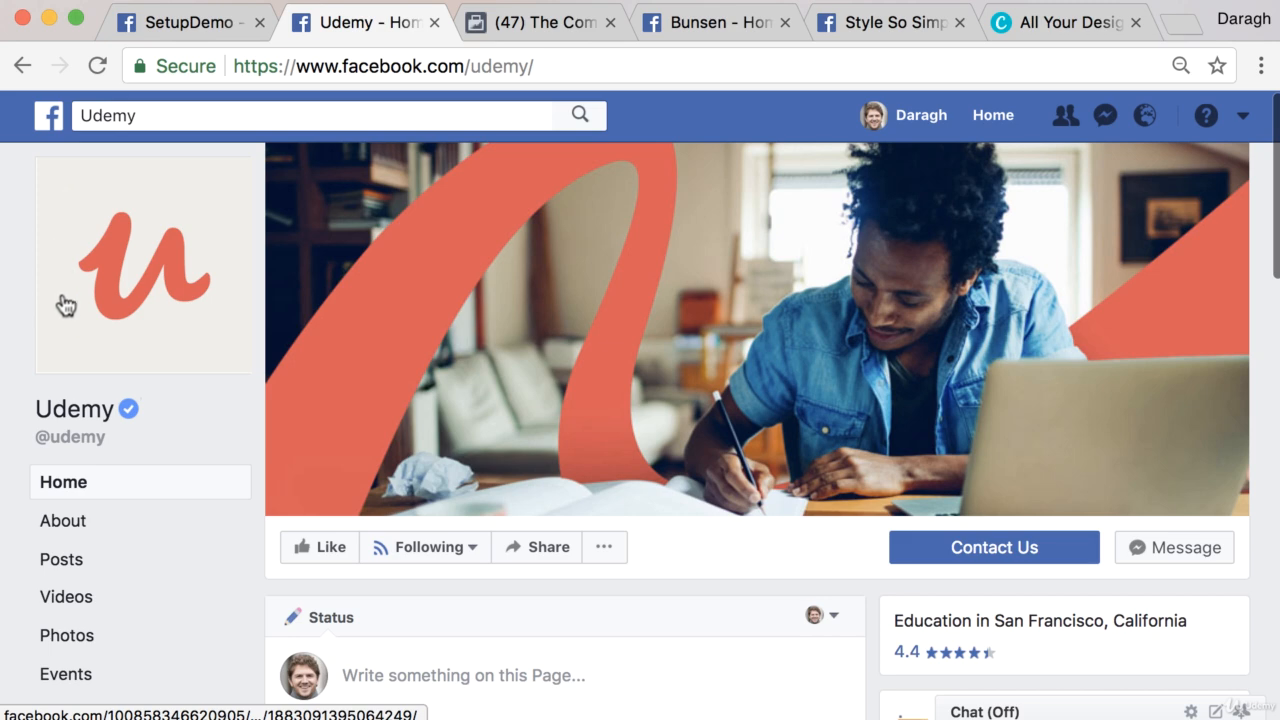
{"action": "scroll", "coordinate": [243, 460], "scroll_direction": "down", "scroll_amount": 5}
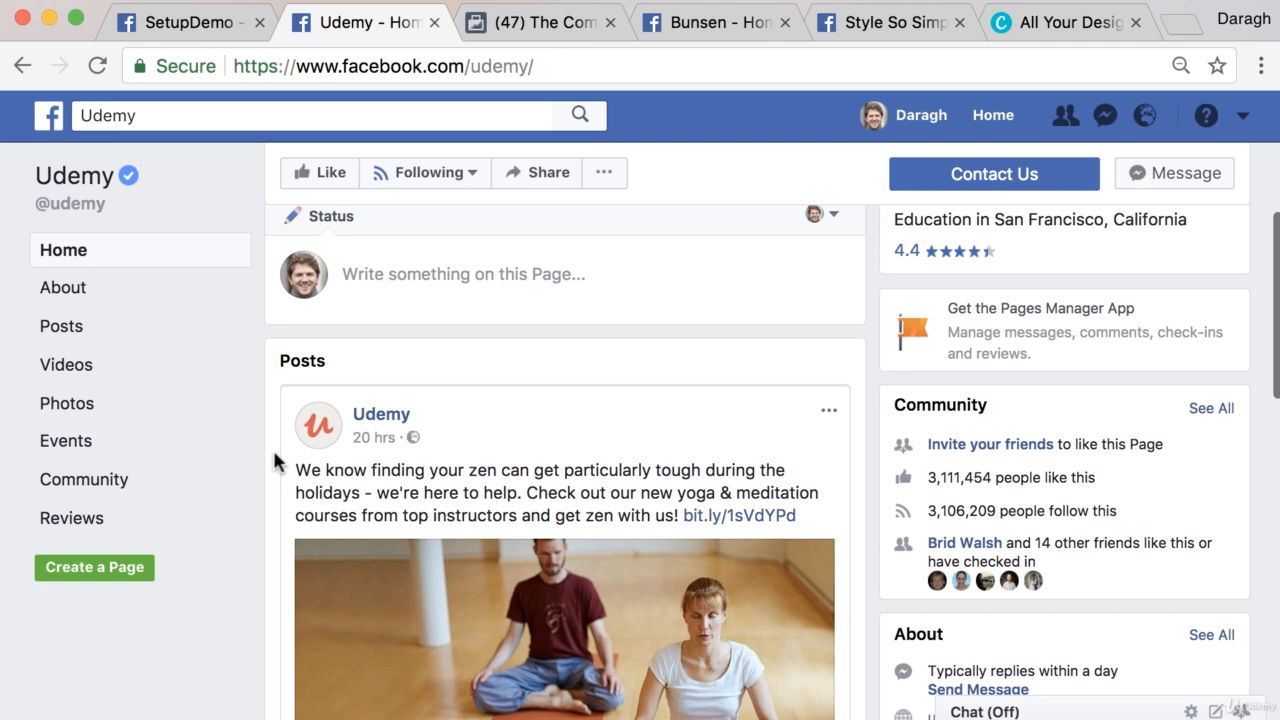
{"action": "scroll", "coordinate": [274, 462], "scroll_direction": "up", "scroll_amount": 5}
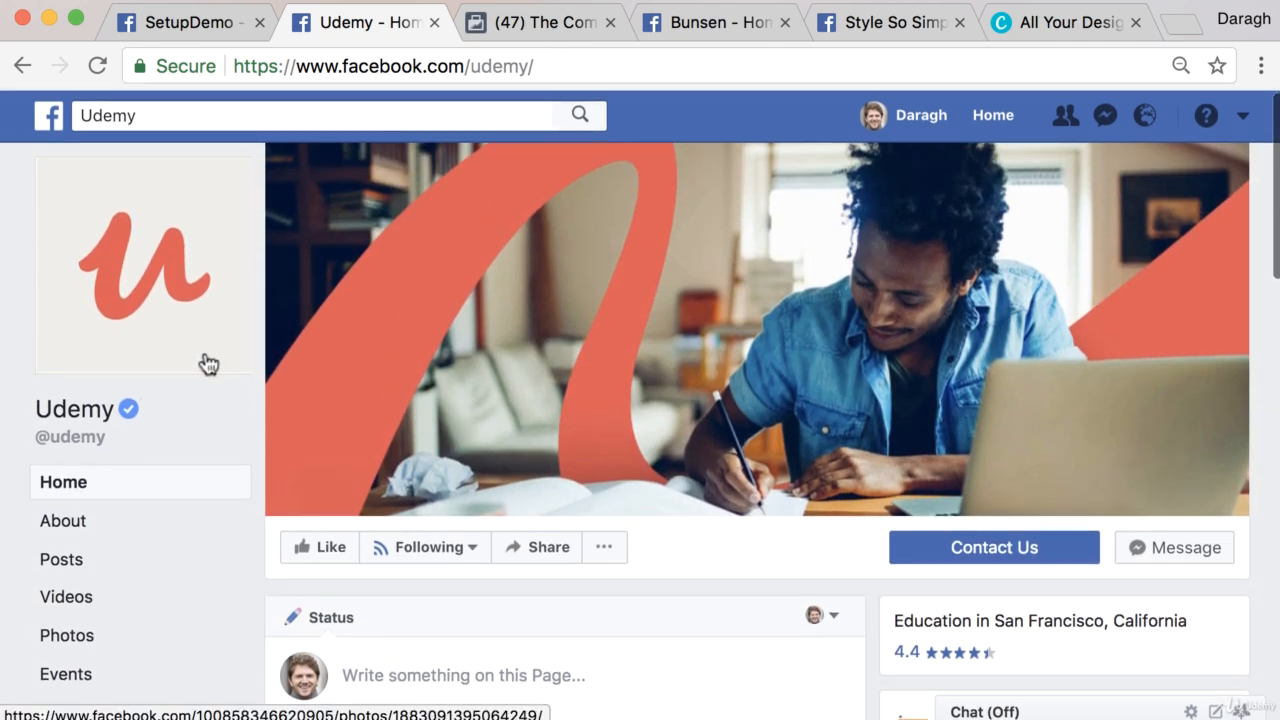
Compare the profile pictures and covers of The Complete Digital Marketing Course, Udemy, Bunsen and Style So Simple pages.
{"action": "left_click", "coordinate": [520, 22]}
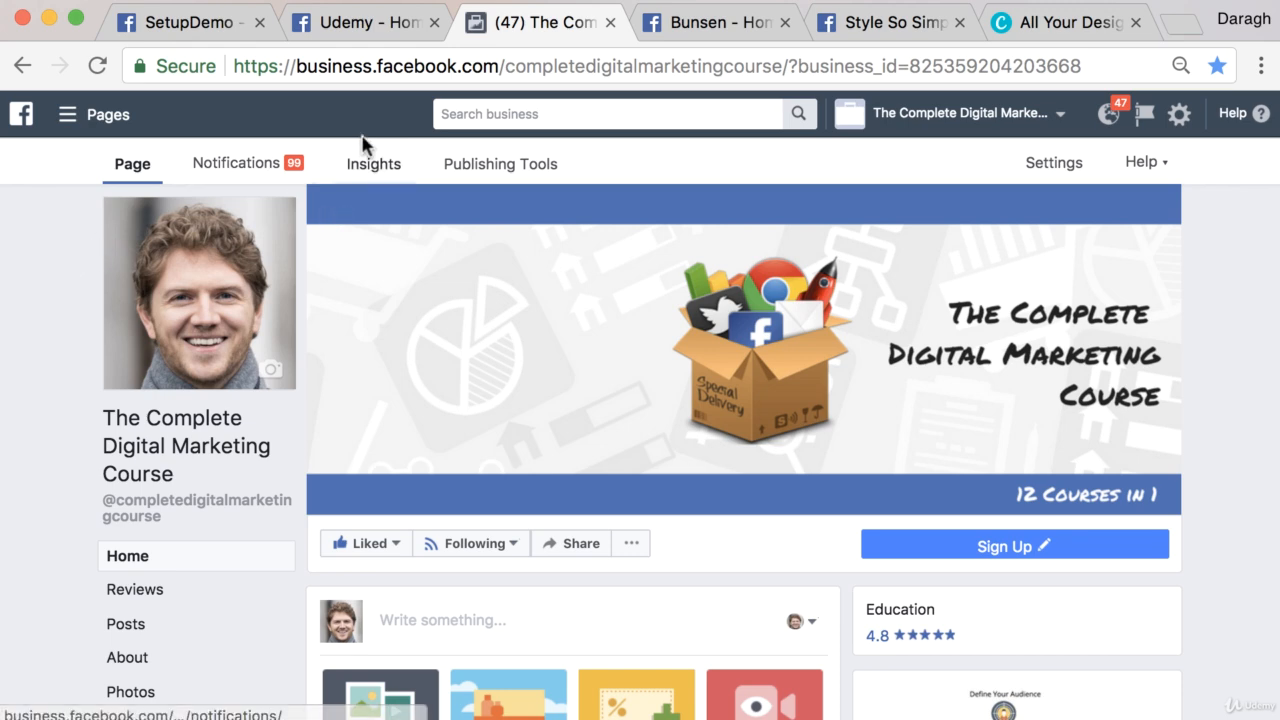
{"action": "scroll", "coordinate": [400, 95], "scroll_direction": "down", "scroll_amount": 1}
{"action": "left_click", "coordinate": [370, 22]}
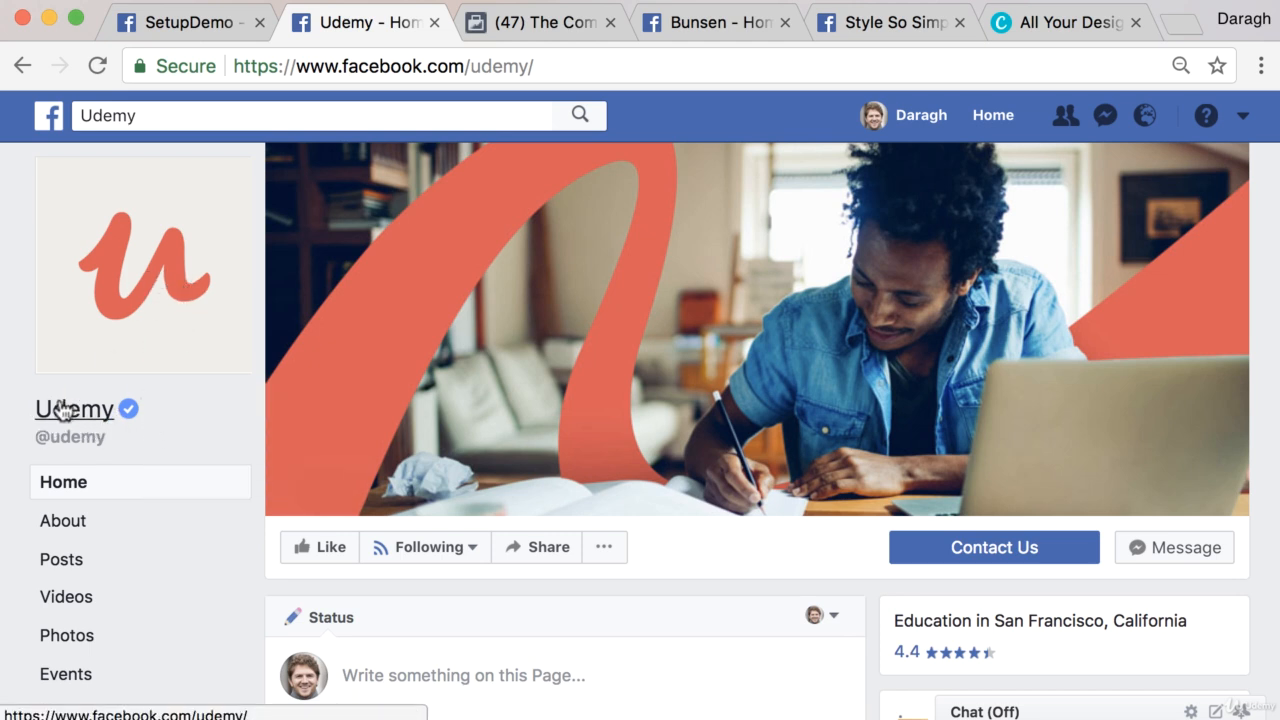
{"action": "left_click", "coordinate": [674, 28]}
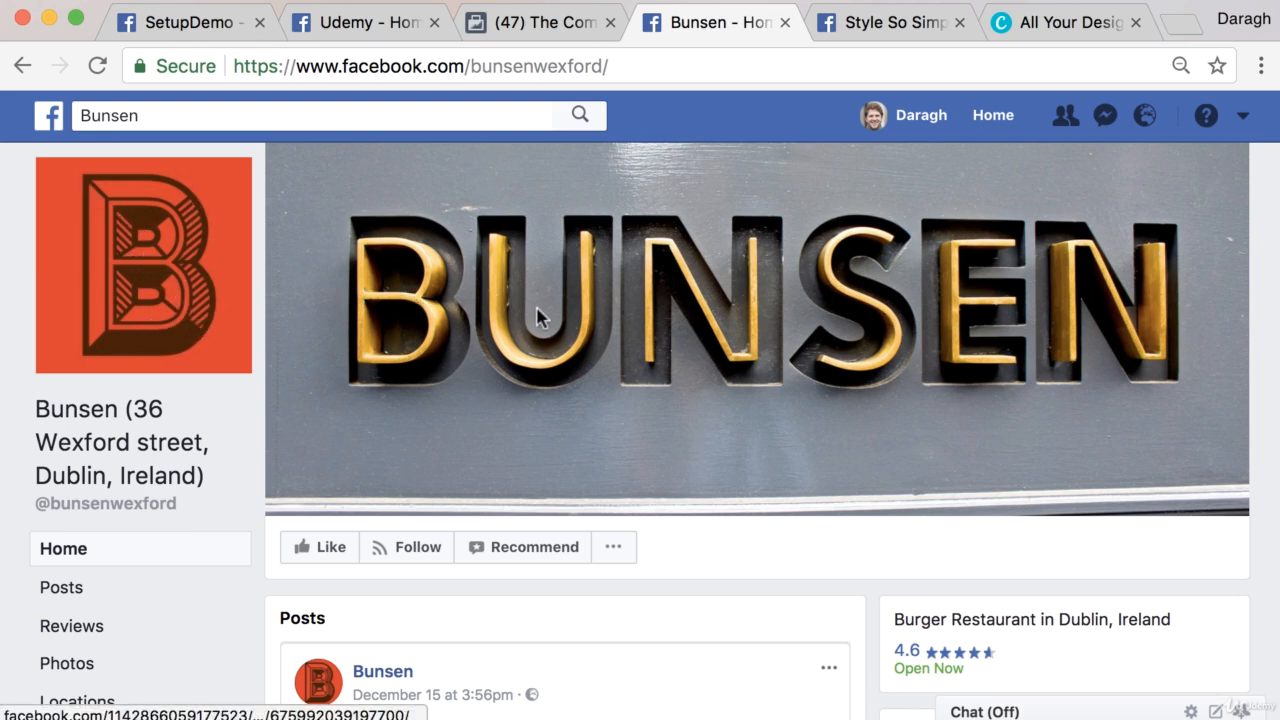
{"action": "left_click", "coordinate": [890, 22]}
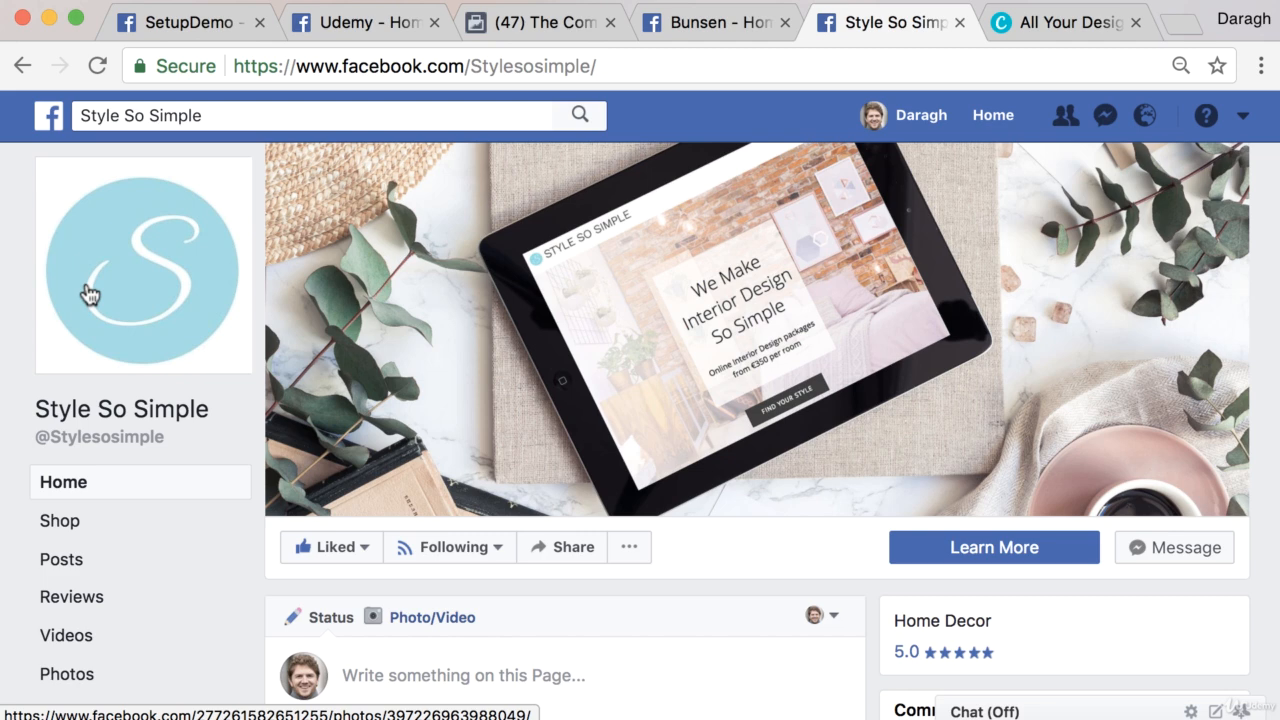
Switch to Canva and create a new design with custom dimensions of 540 × 540 px.
{"action": "left_click", "coordinate": [1030, 24]}
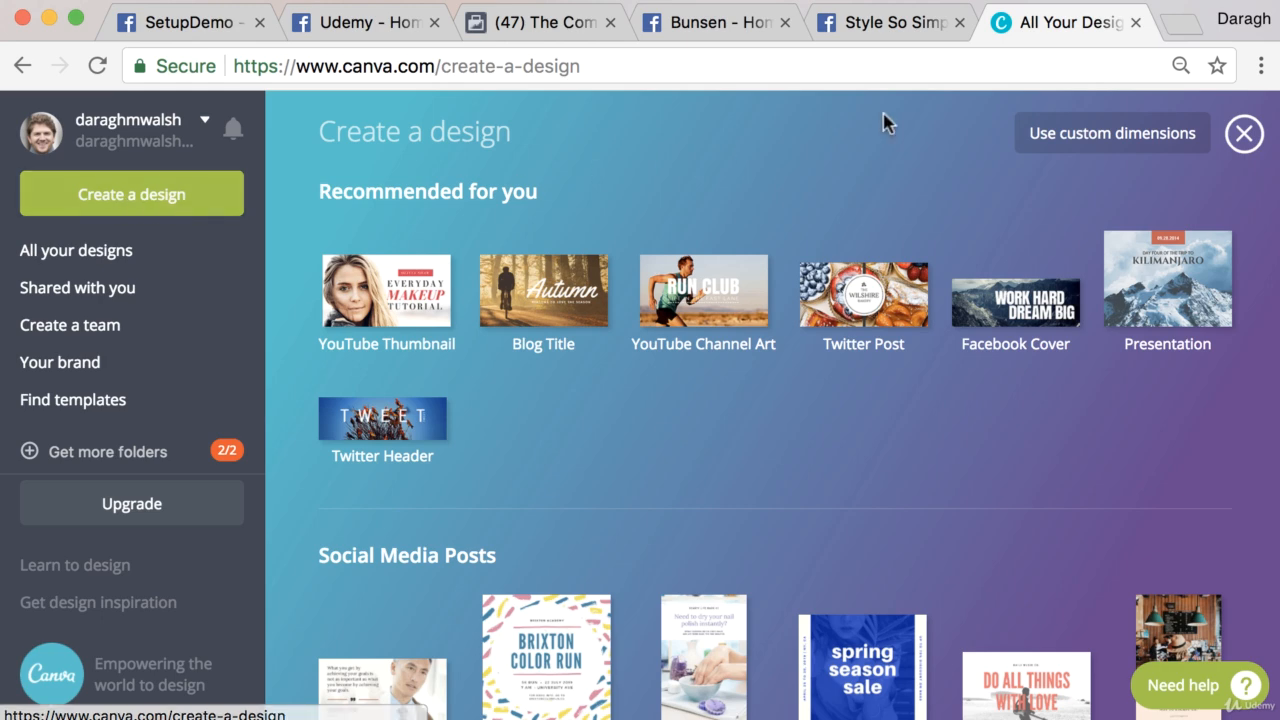
{"action": "left_click", "coordinate": [1113, 136]}
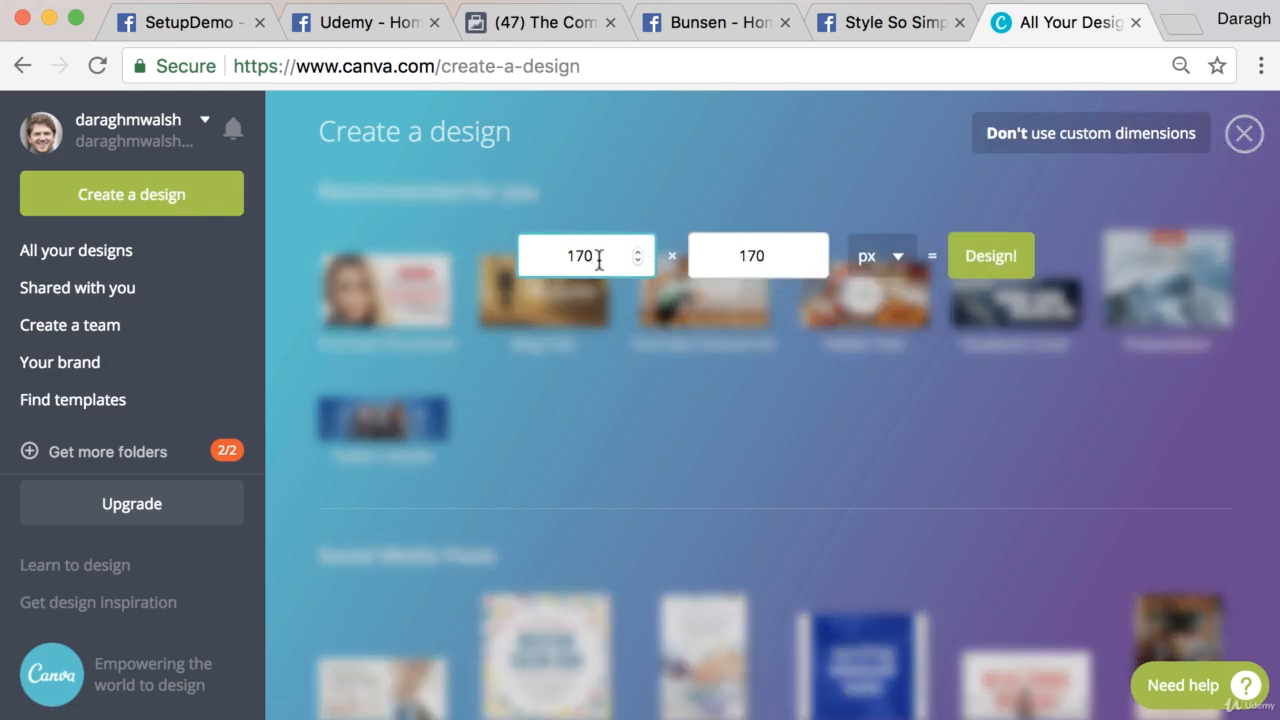
{"action": "left_click_drag", "start_coordinate": [599, 260], "coordinate": [565, 260]}
{"action": "type", "text": "540"}
{"action": "double_click", "coordinate": [757, 256]}
{"action": "type", "text": "54"}
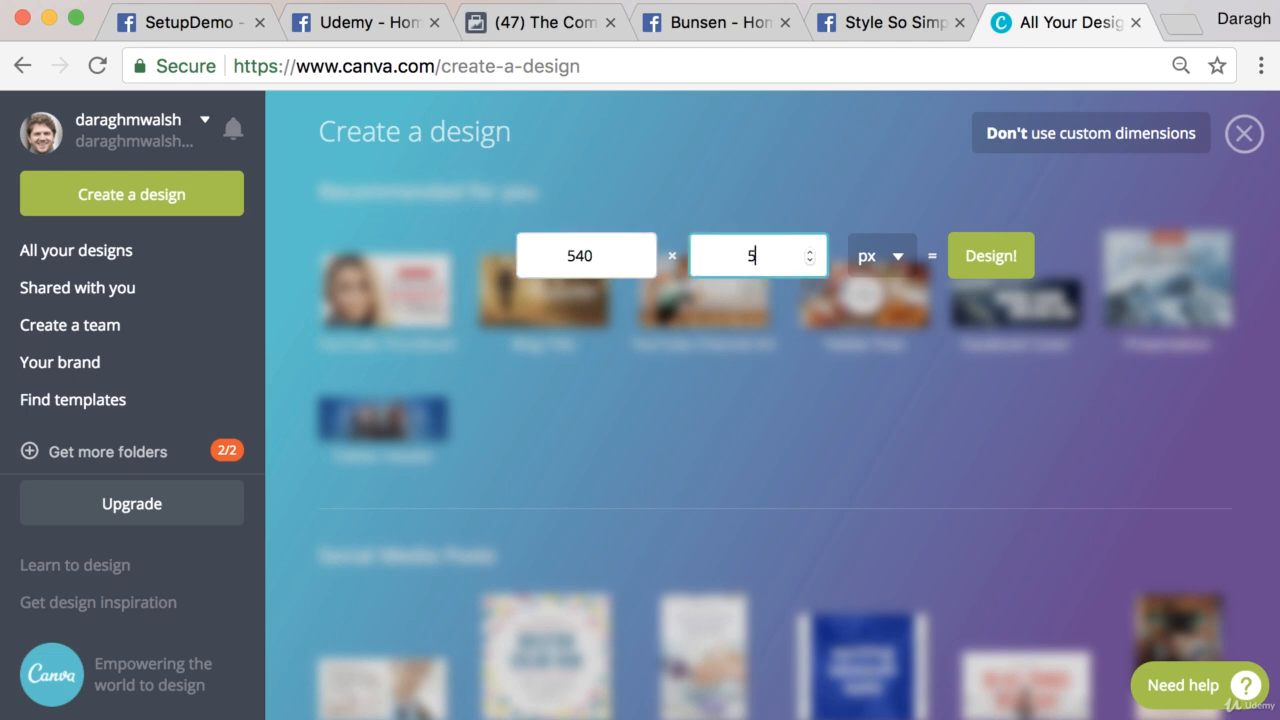
{"action": "type", "text": "0"}
{"action": "left_click", "coordinate": [1000, 262]}
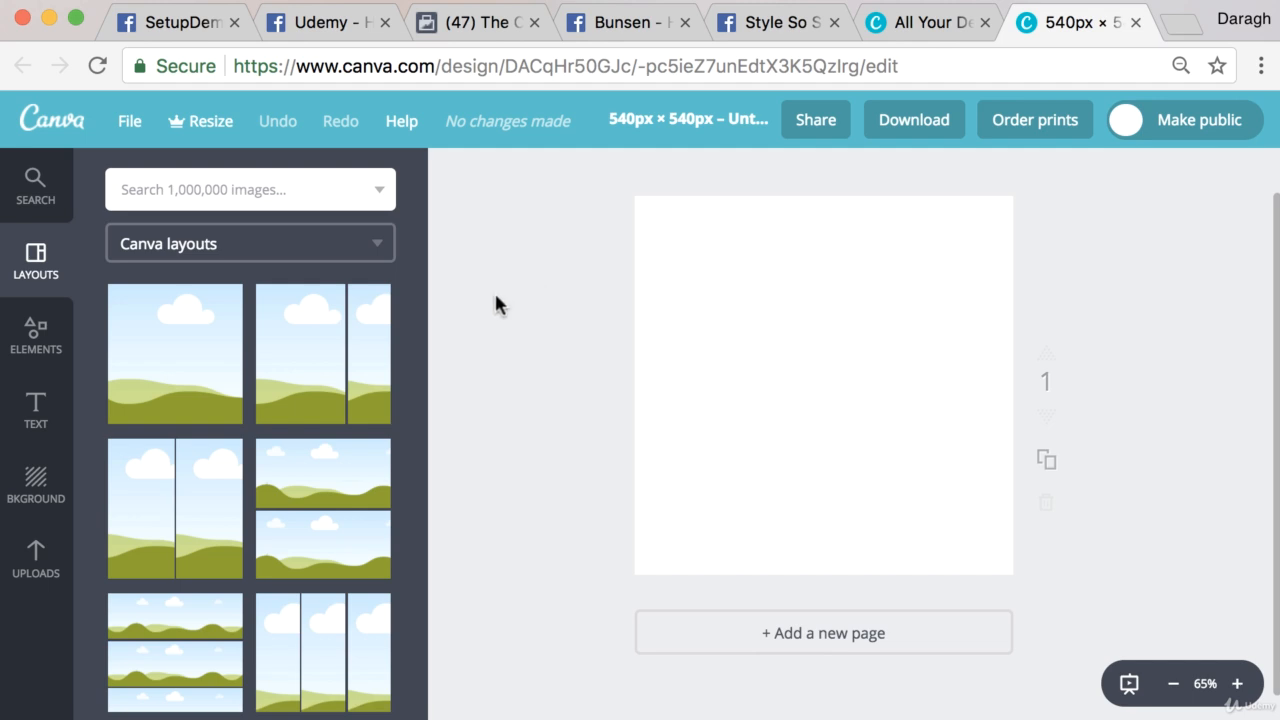
Try purple, blue, red and orange palette colours as the design's background, ending on orange.
{"action": "left_click", "coordinate": [36, 490]}
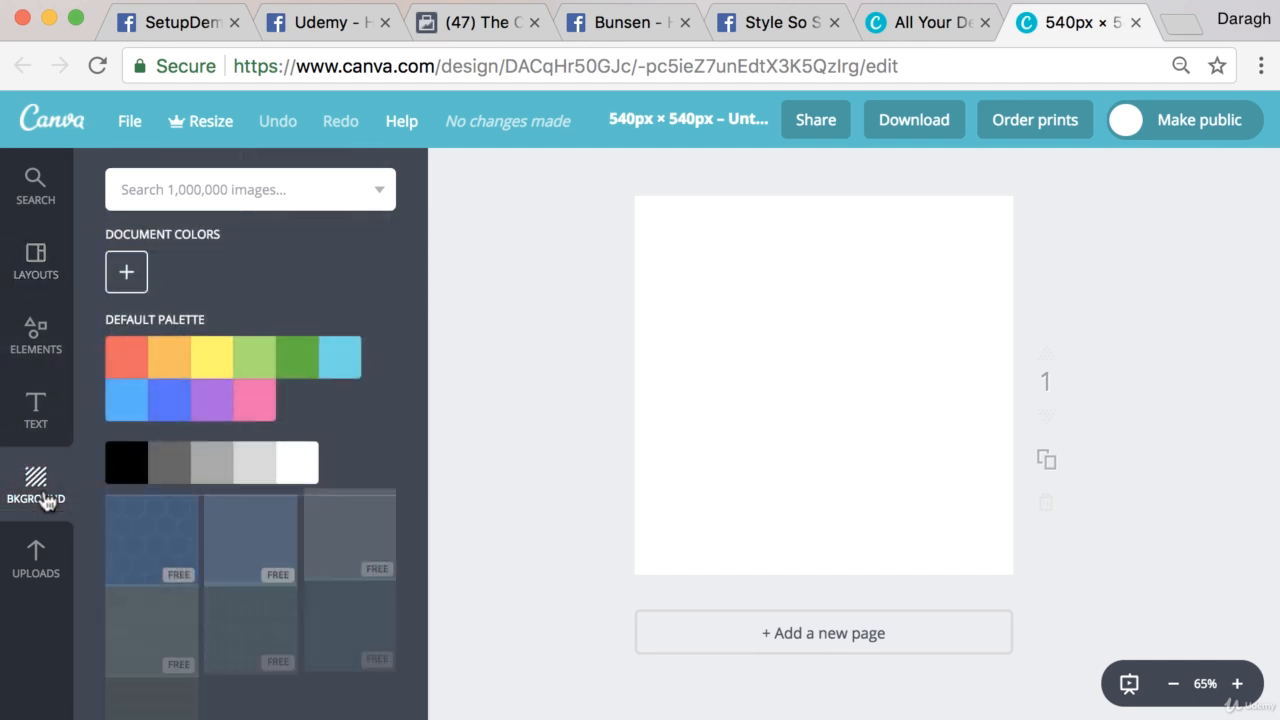
{"action": "left_click", "coordinate": [212, 417]}
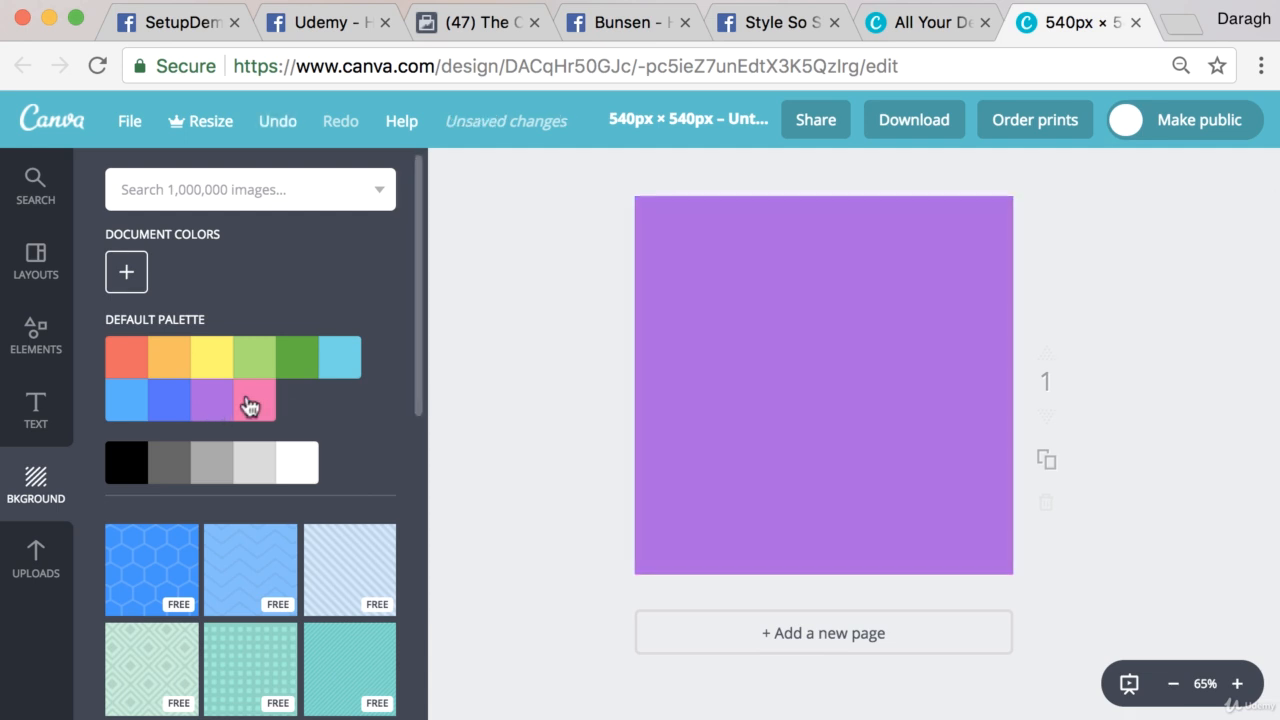
{"action": "left_click", "coordinate": [170, 414]}
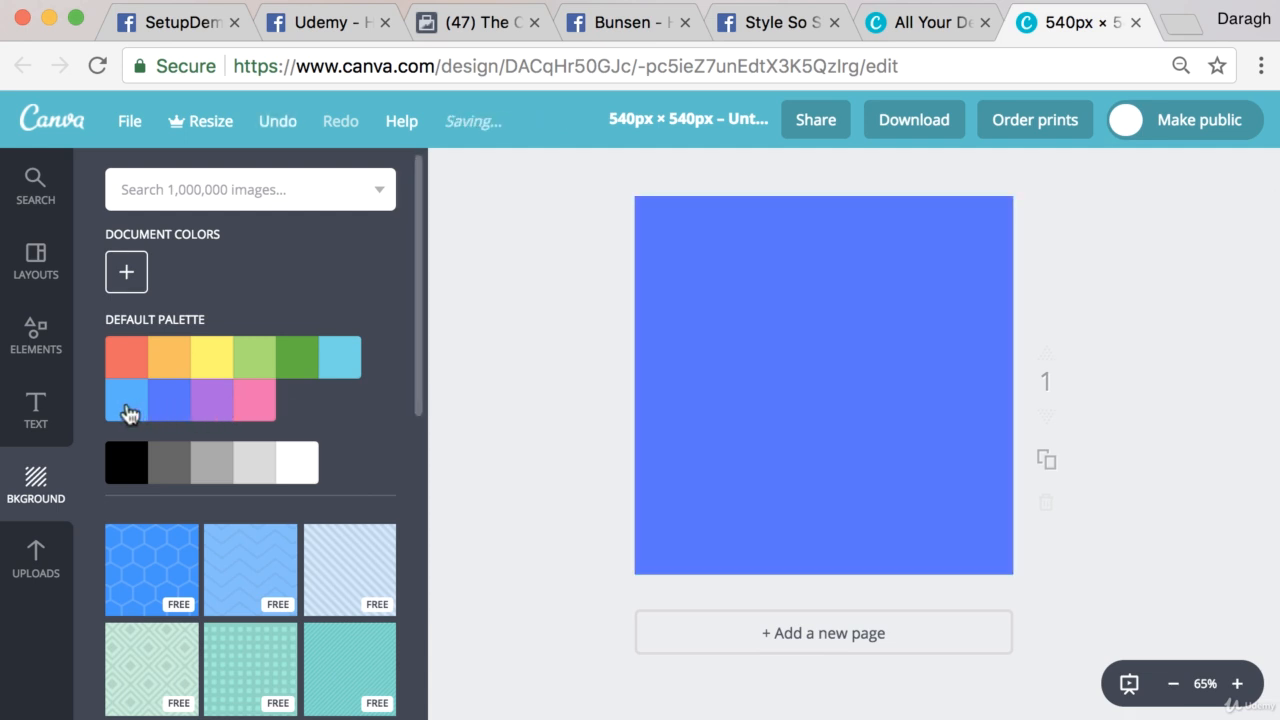
{"action": "left_click", "coordinate": [128, 362]}
{"action": "left_click", "coordinate": [177, 364]}
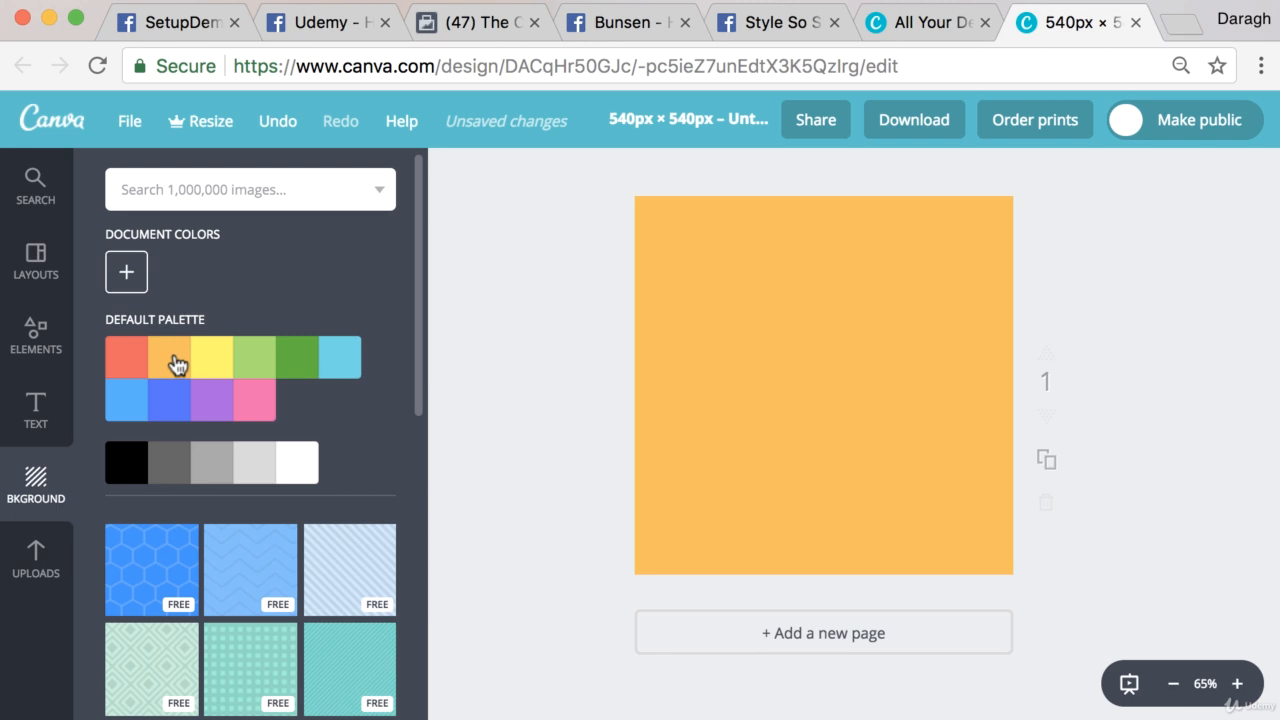
{"action": "left_click", "coordinate": [129, 366]}
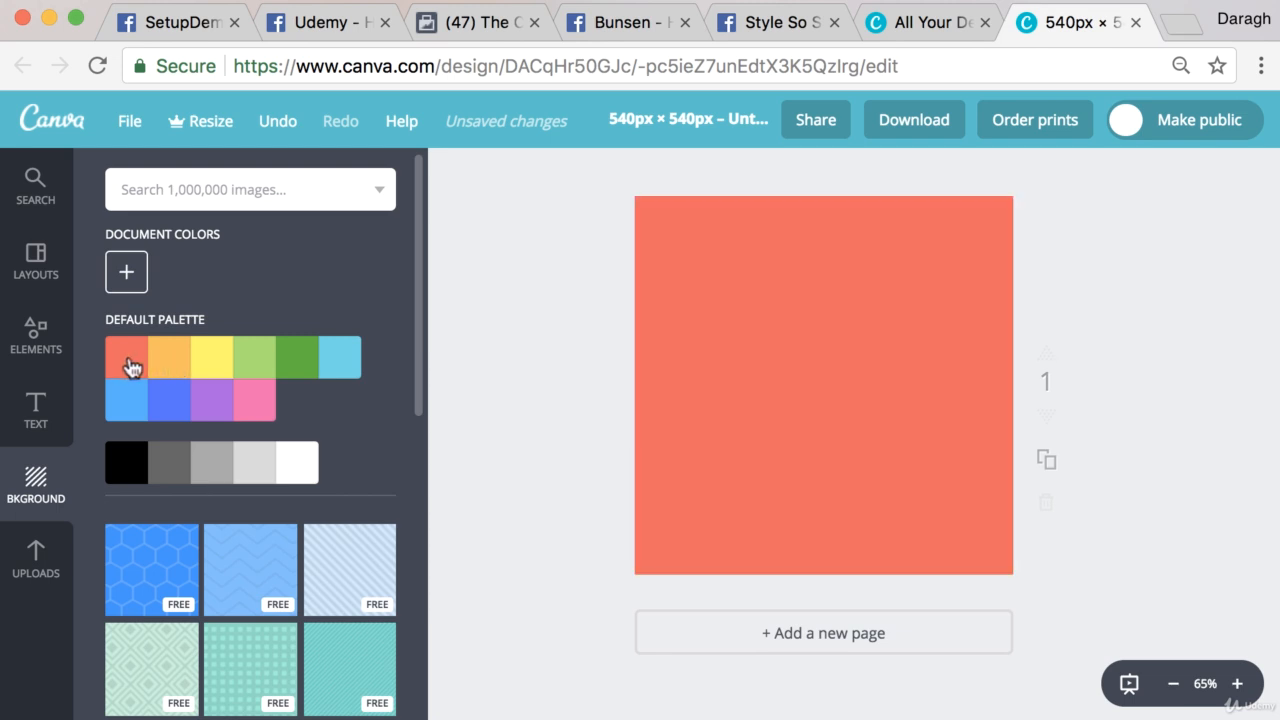
{"action": "left_click", "coordinate": [170, 366]}
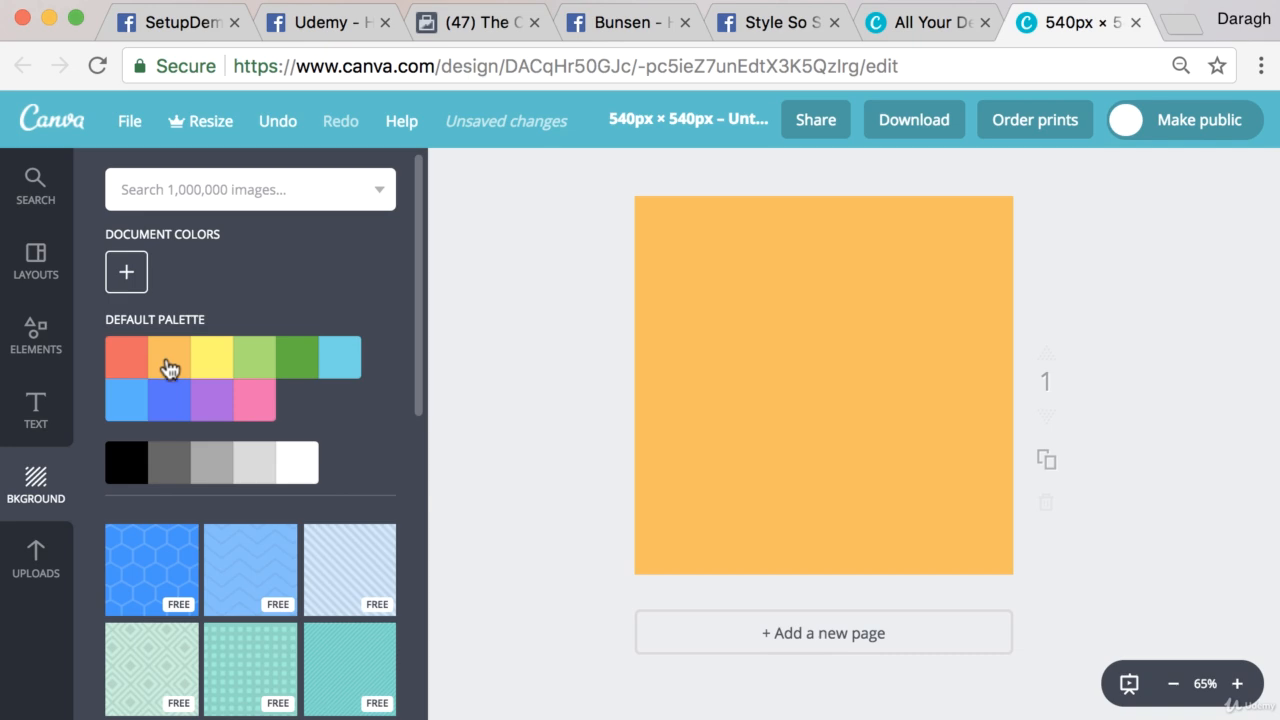
Add the blurred orange gradient image from the existing uploads to the design.
{"action": "left_click", "coordinate": [37, 558]}
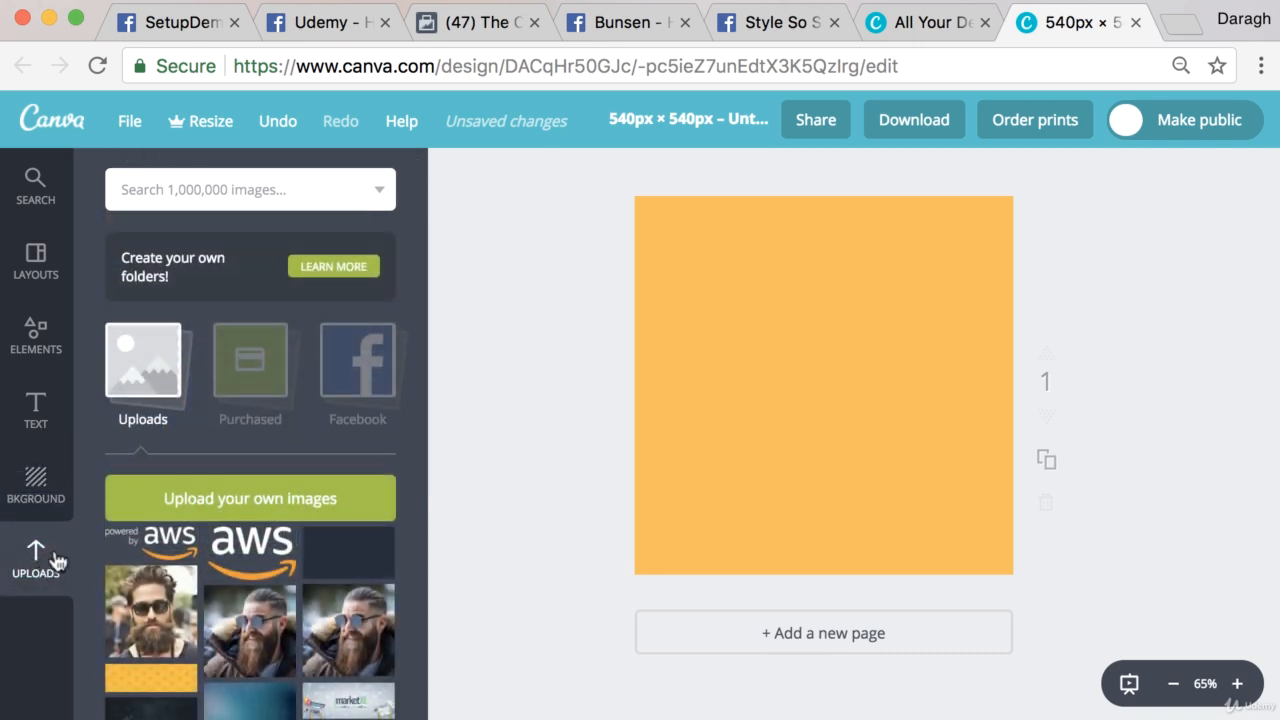
{"action": "scroll", "coordinate": [230, 490], "scroll_direction": "down", "scroll_amount": 5}
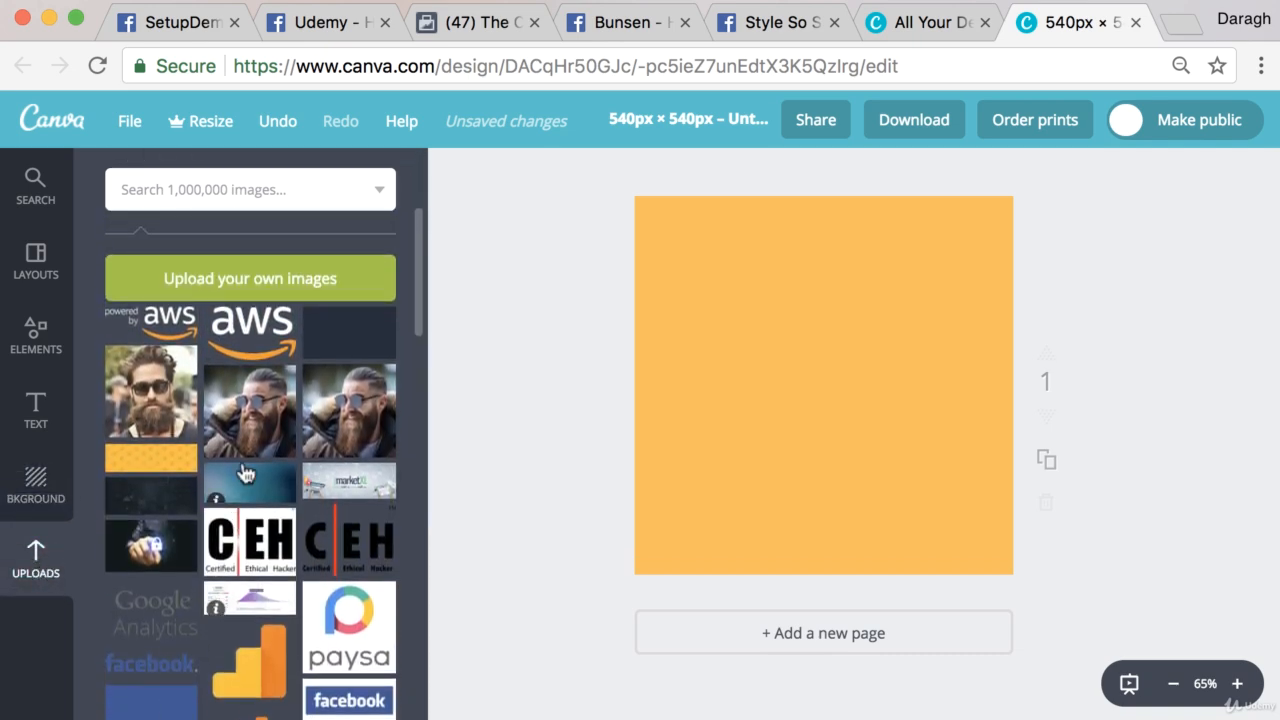
{"action": "left_click", "coordinate": [266, 277]}
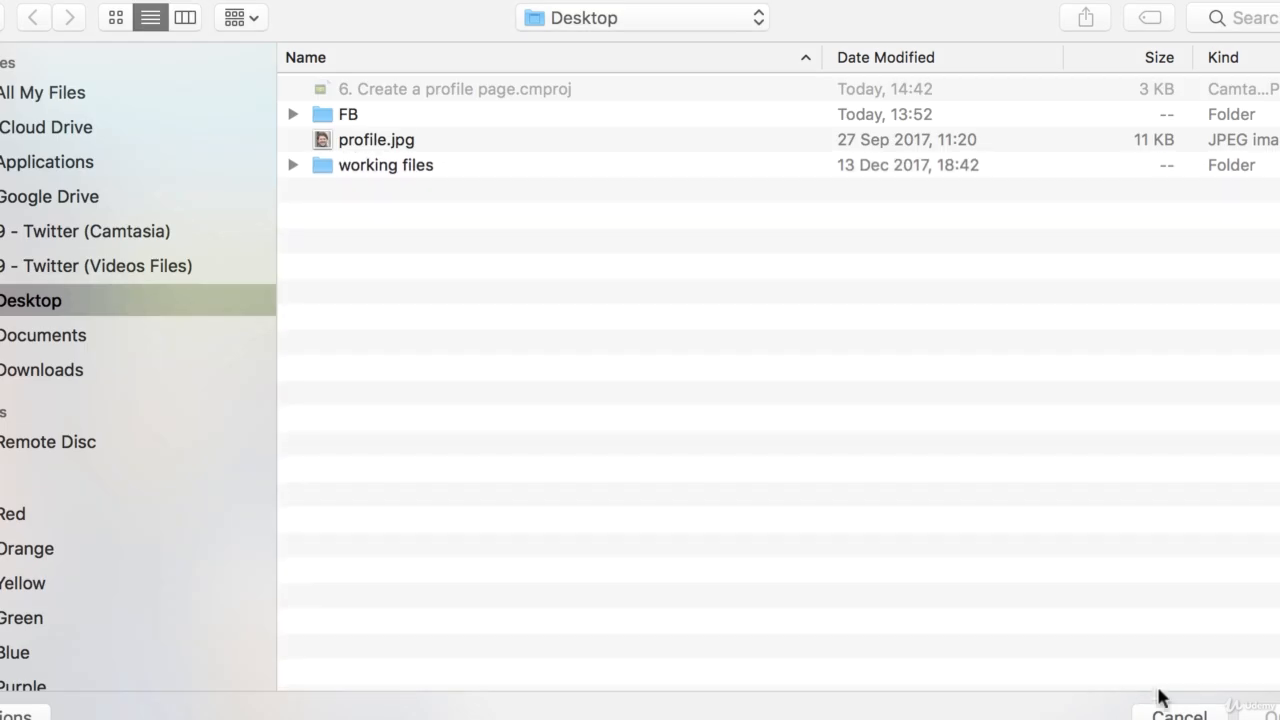
{"action": "left_click", "coordinate": [1182, 712]}
{"action": "scroll", "coordinate": [410, 436], "scroll_direction": "down", "scroll_amount": 5}
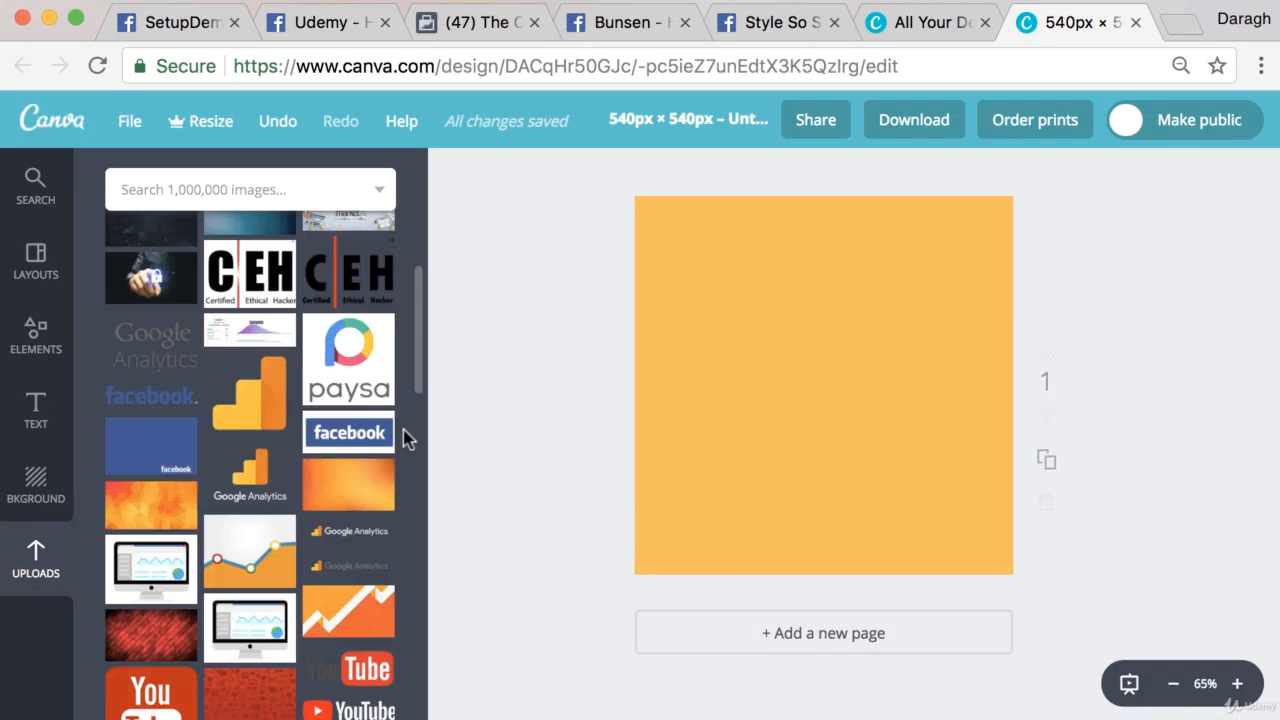
{"action": "scroll", "coordinate": [249, 623], "scroll_direction": "down", "scroll_amount": 5}
{"action": "scroll", "coordinate": [400, 434], "scroll_direction": "up", "scroll_amount": 6}
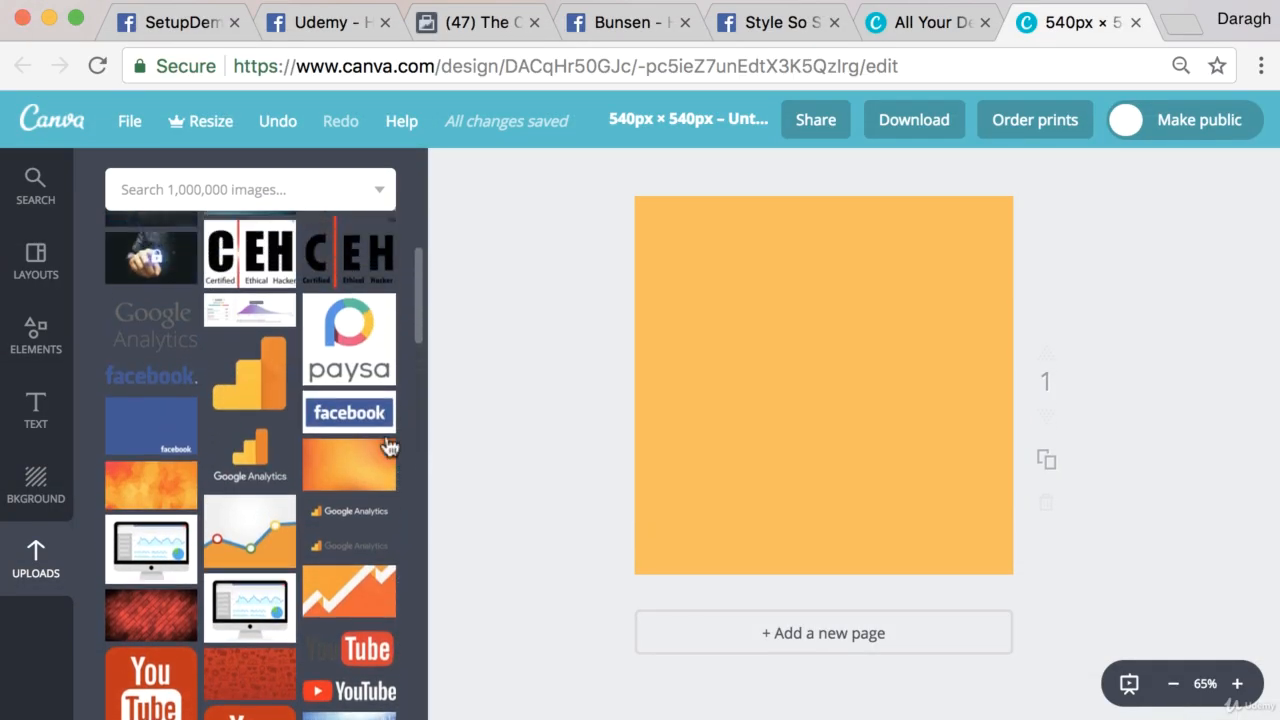
{"action": "left_click_drag", "start_coordinate": [350, 470], "coordinate": [605, 342]}
Delete the solid orange background, then enlarge and reposition the gradient image so it covers the whole page.
{"action": "left_click", "coordinate": [894, 366]}
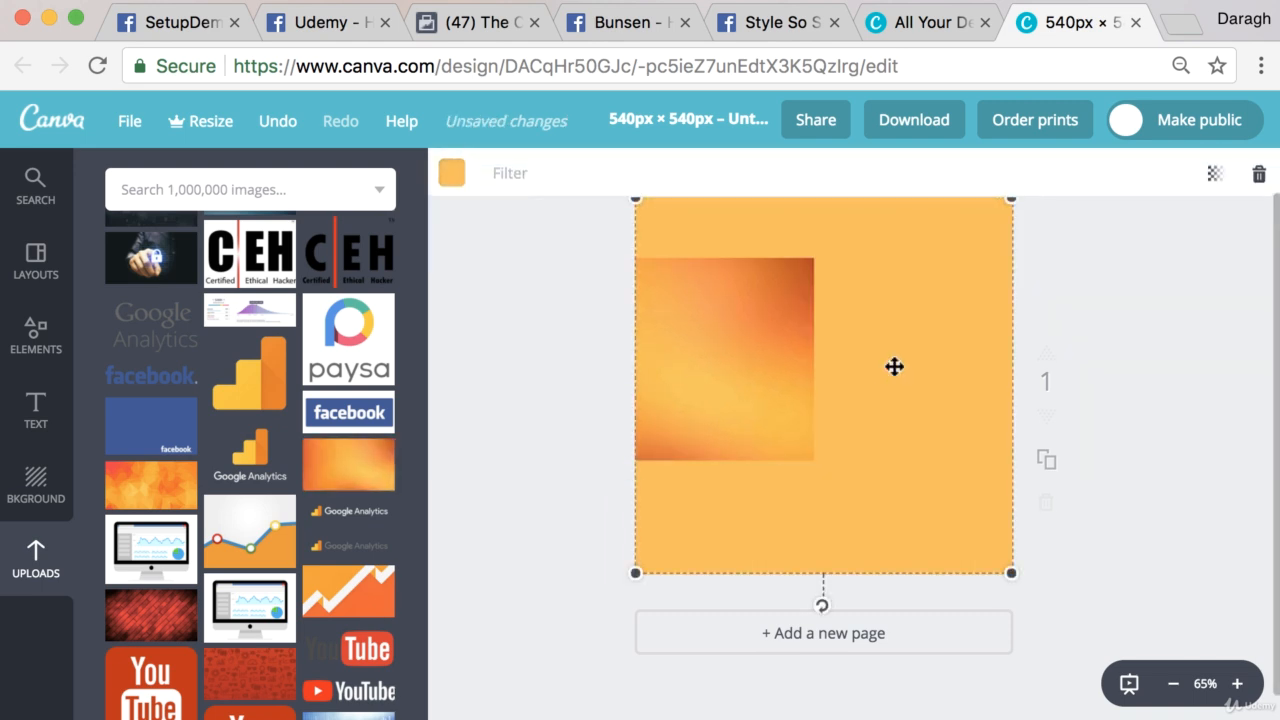
{"action": "key", "text": "Delete"}
{"action": "left_click_drag", "start_coordinate": [800, 366], "coordinate": [960, 340]}
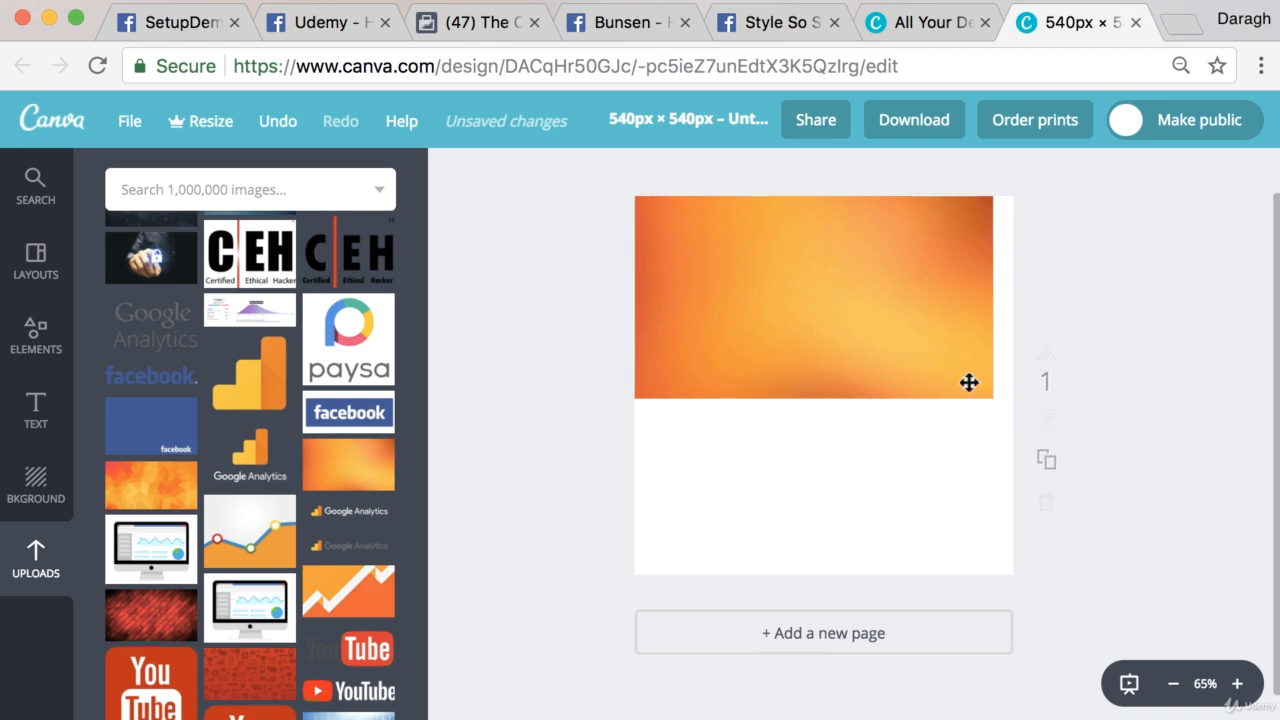
{"action": "left_click_drag", "start_coordinate": [997, 399], "coordinate": [1237, 680]}
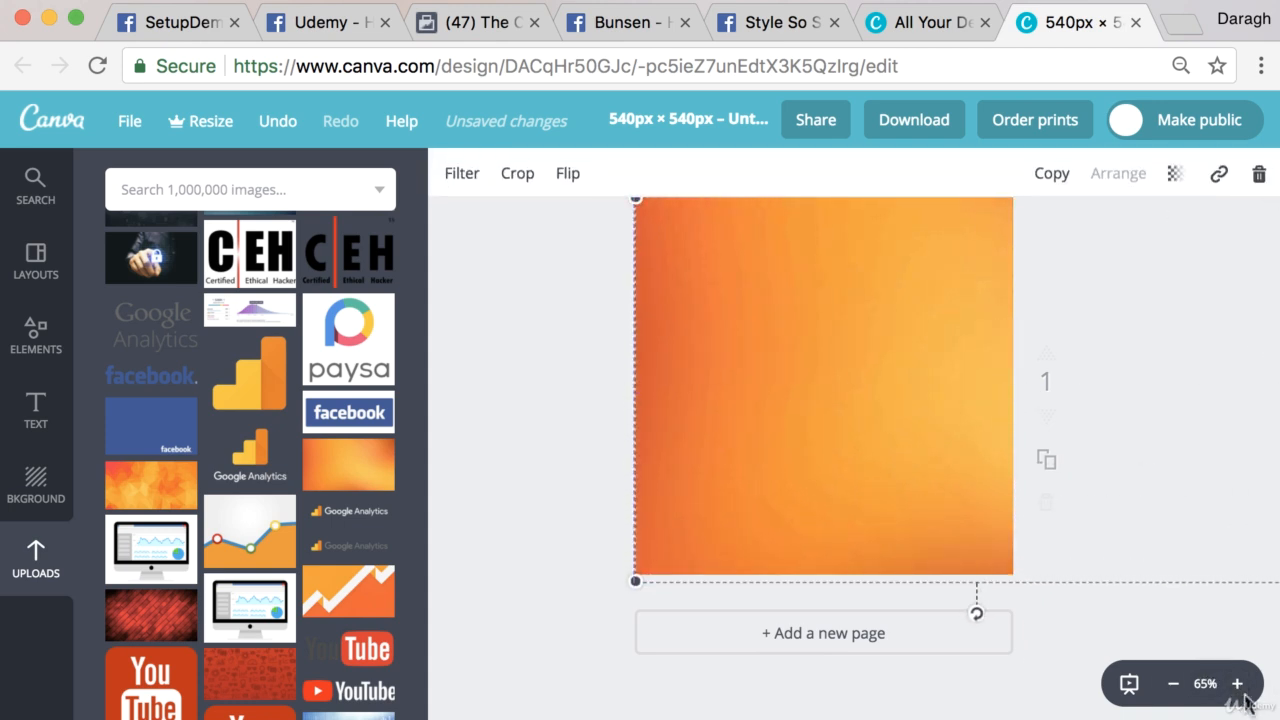
{"action": "left_click", "coordinate": [605, 378]}
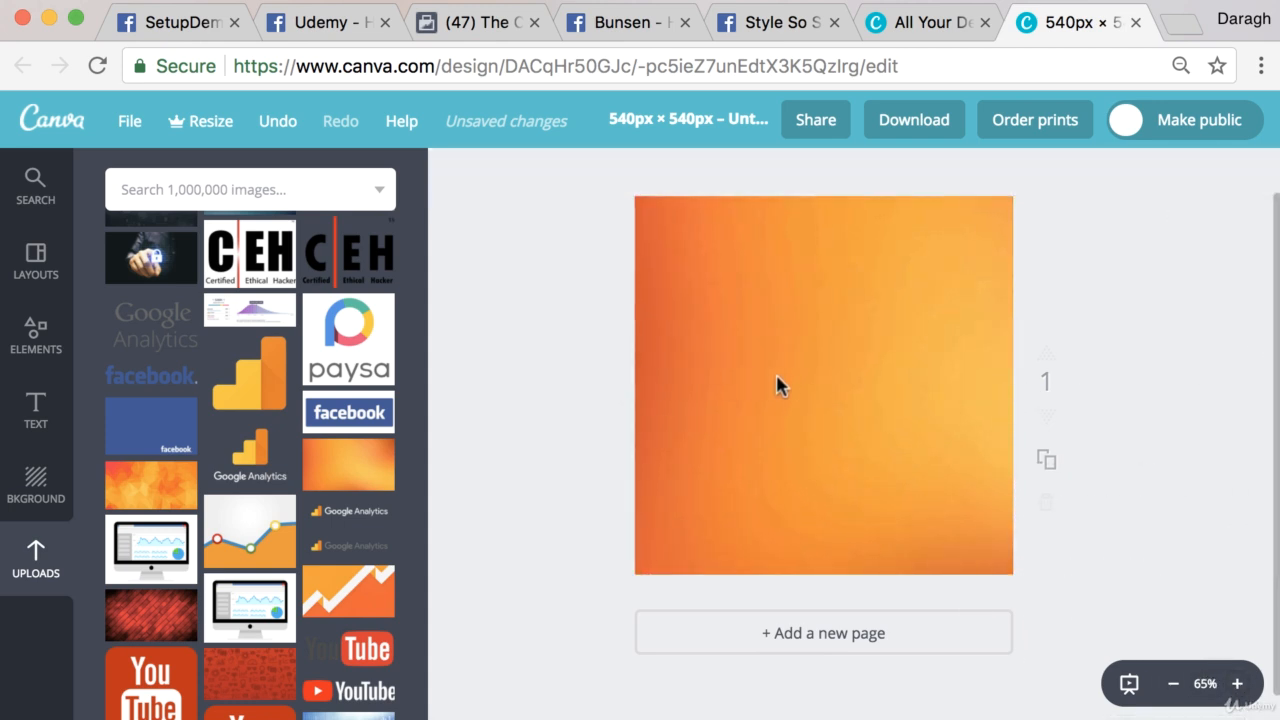
{"action": "left_click_drag", "start_coordinate": [755, 393], "coordinate": [689, 380]}
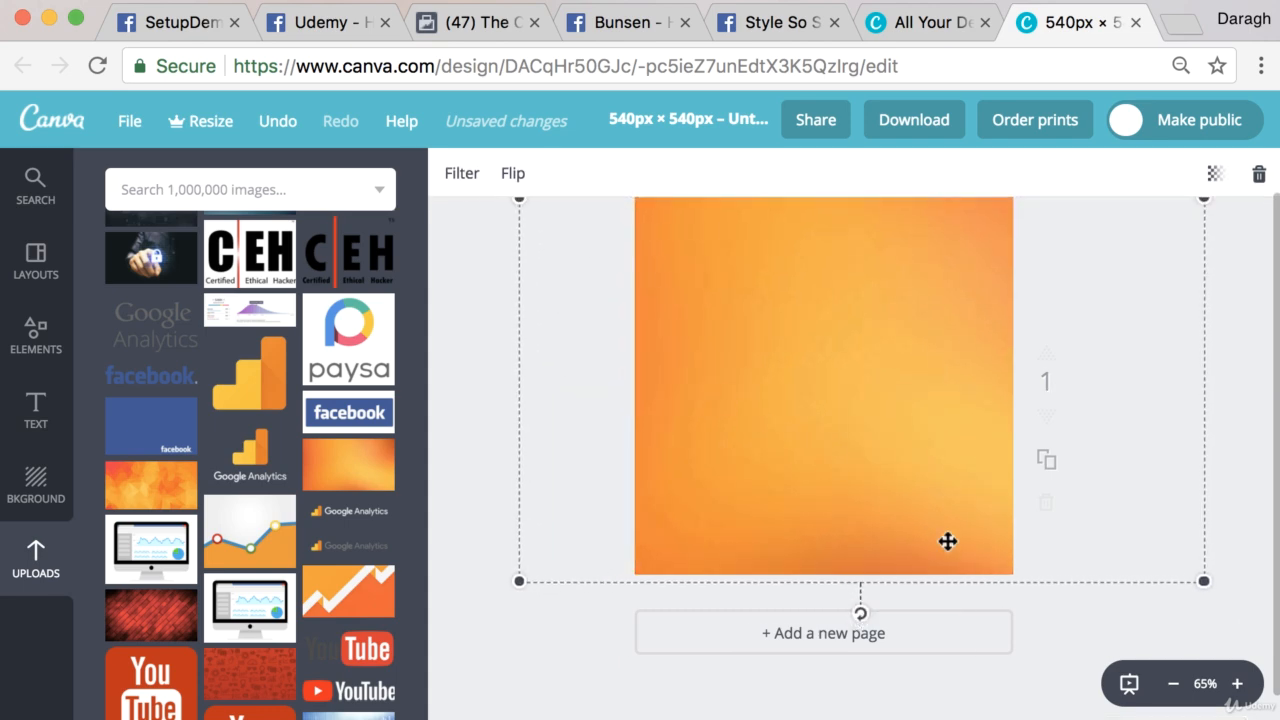
Add a heading to the page and replace its text with the single letter "S".
{"action": "left_click", "coordinate": [40, 409]}
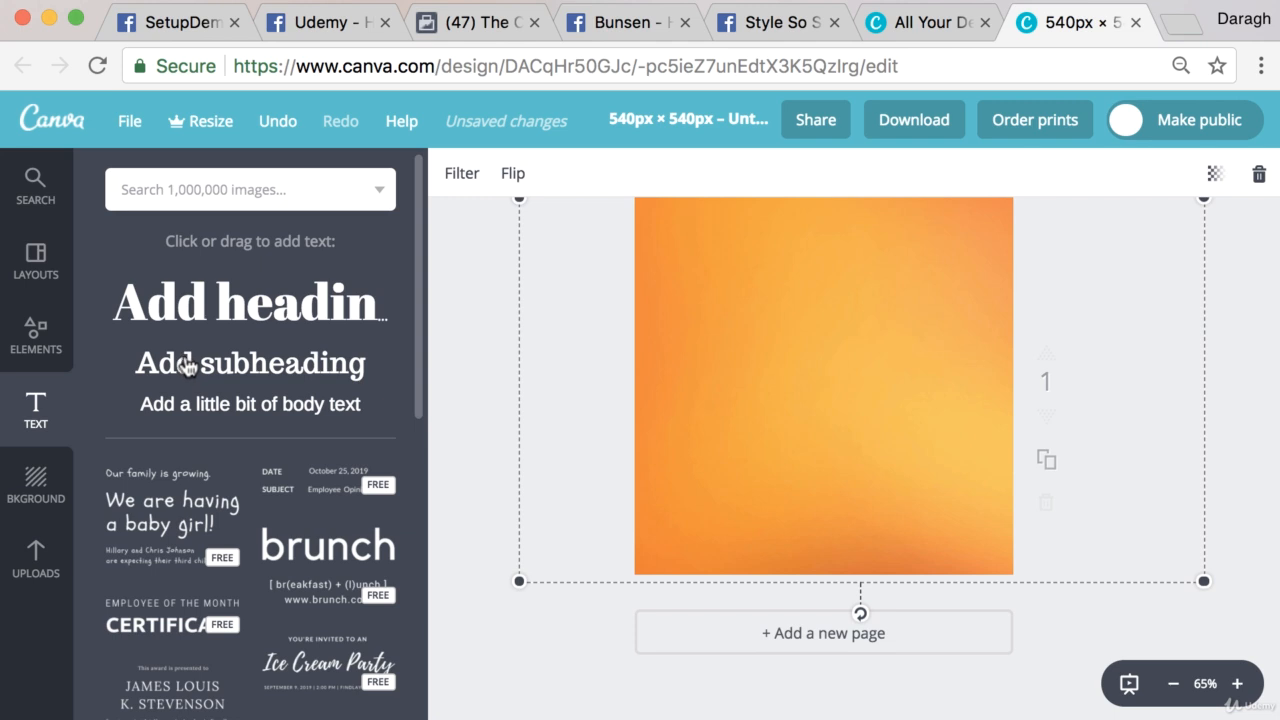
{"action": "left_click_drag", "start_coordinate": [191, 300], "coordinate": [828, 370]}
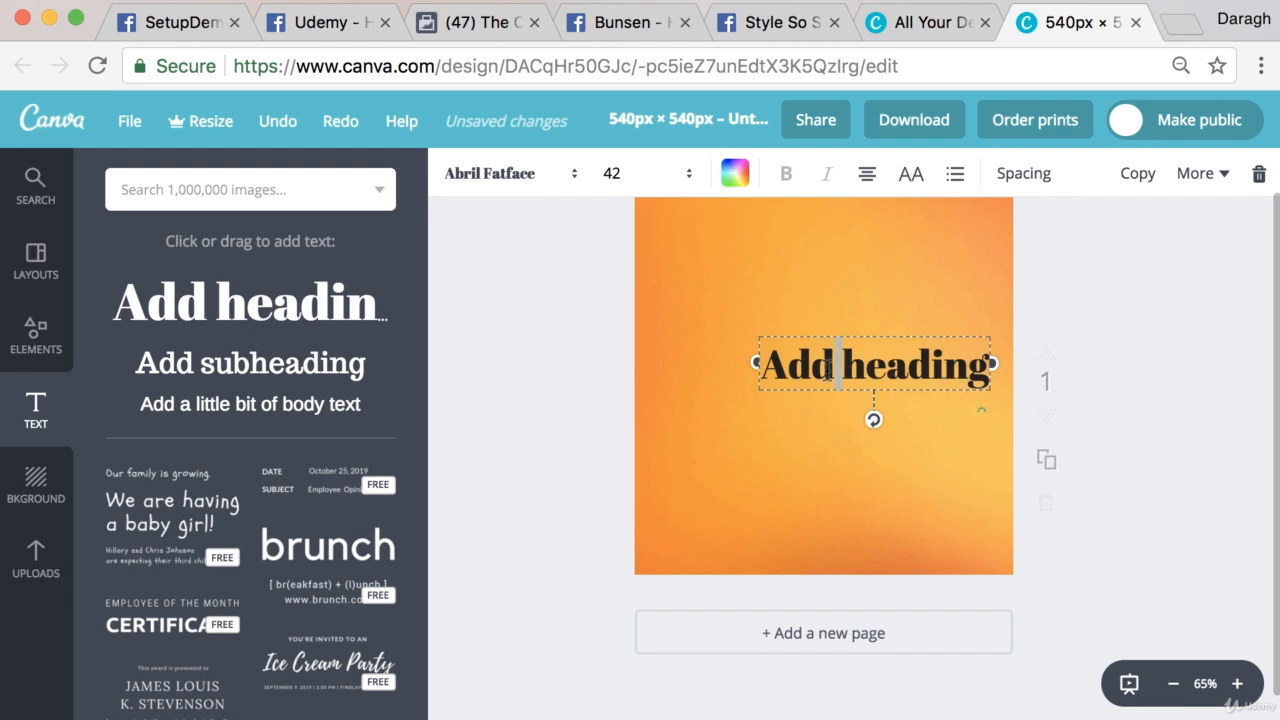
{"action": "type", "text": "Se"}
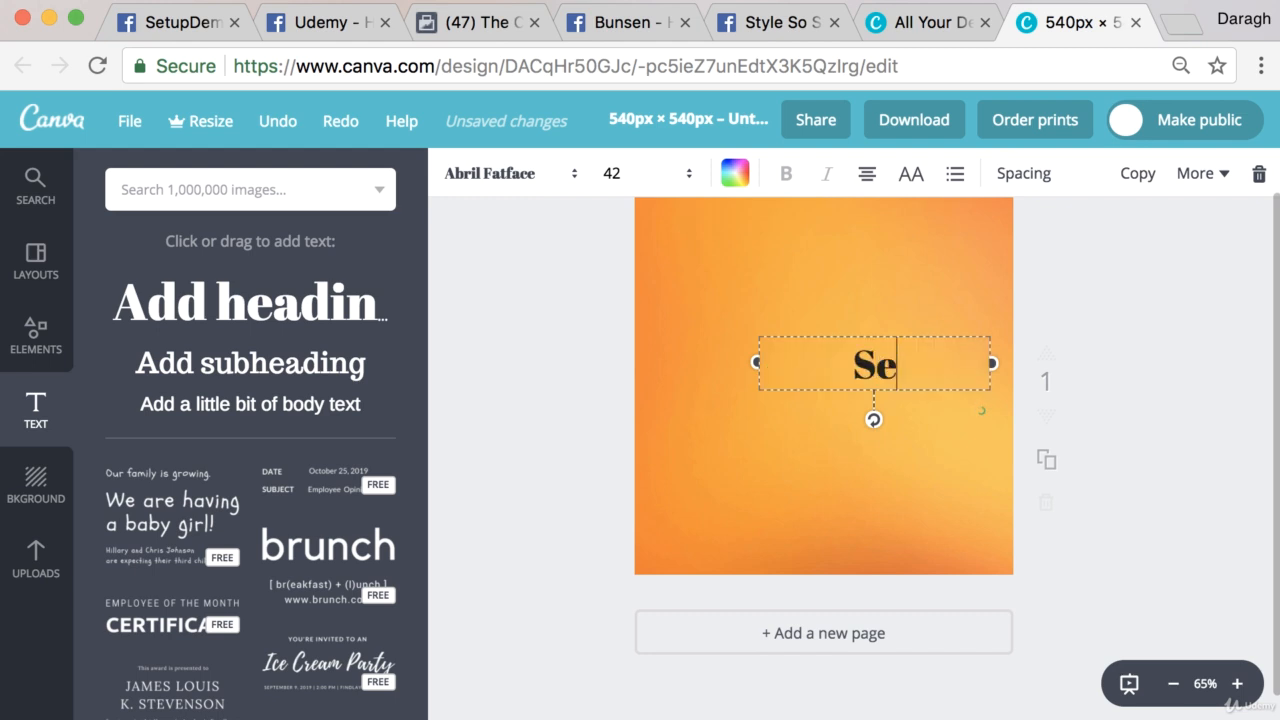
{"action": "key", "text": "BackSpace"}
{"action": "key", "text": "Return"}
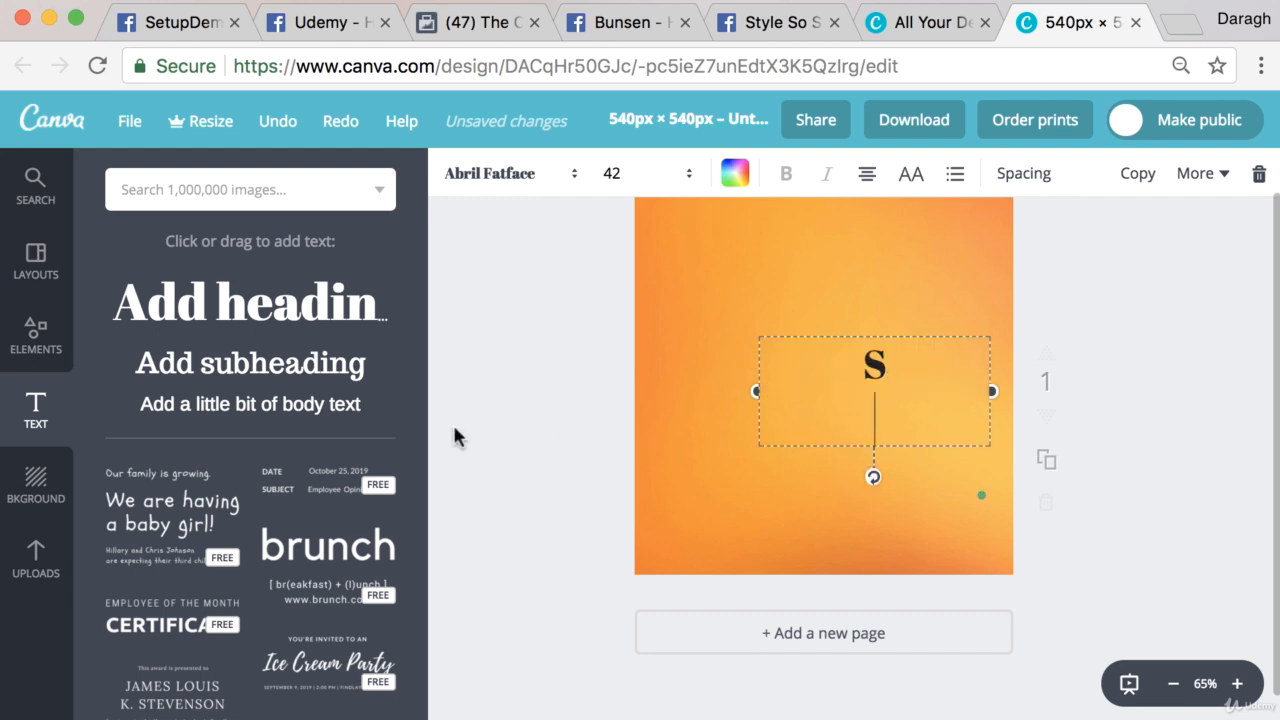
{"action": "key", "text": "BackSpace"}
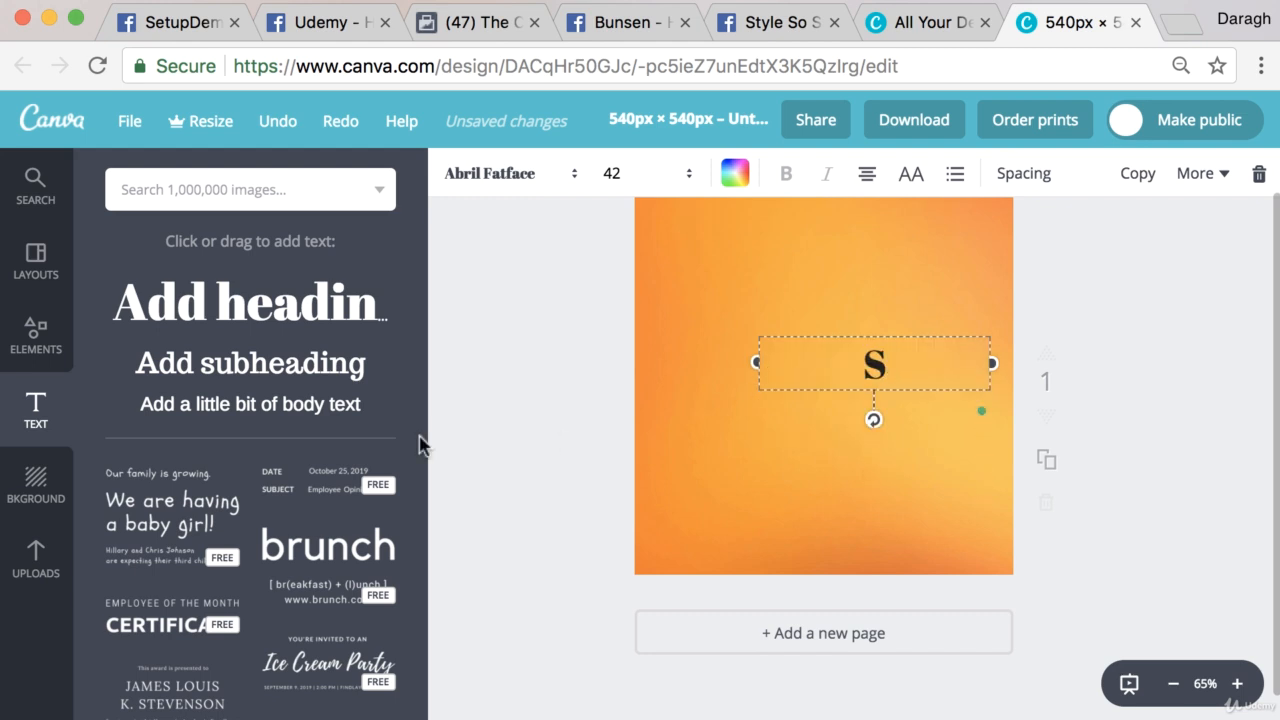
Change the letter S to white from the default colour palette.
{"action": "left_click", "coordinate": [838, 445]}
{"action": "left_click", "coordinate": [866, 366]}
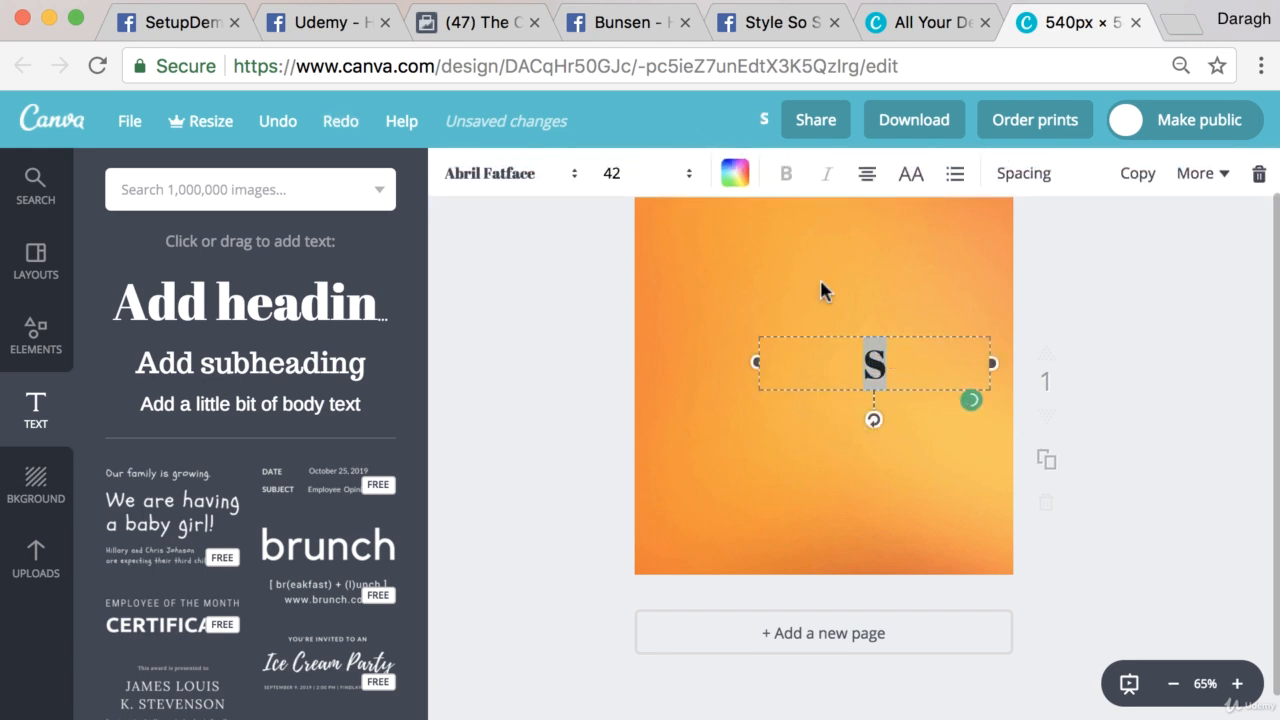
{"action": "left_click", "coordinate": [735, 175]}
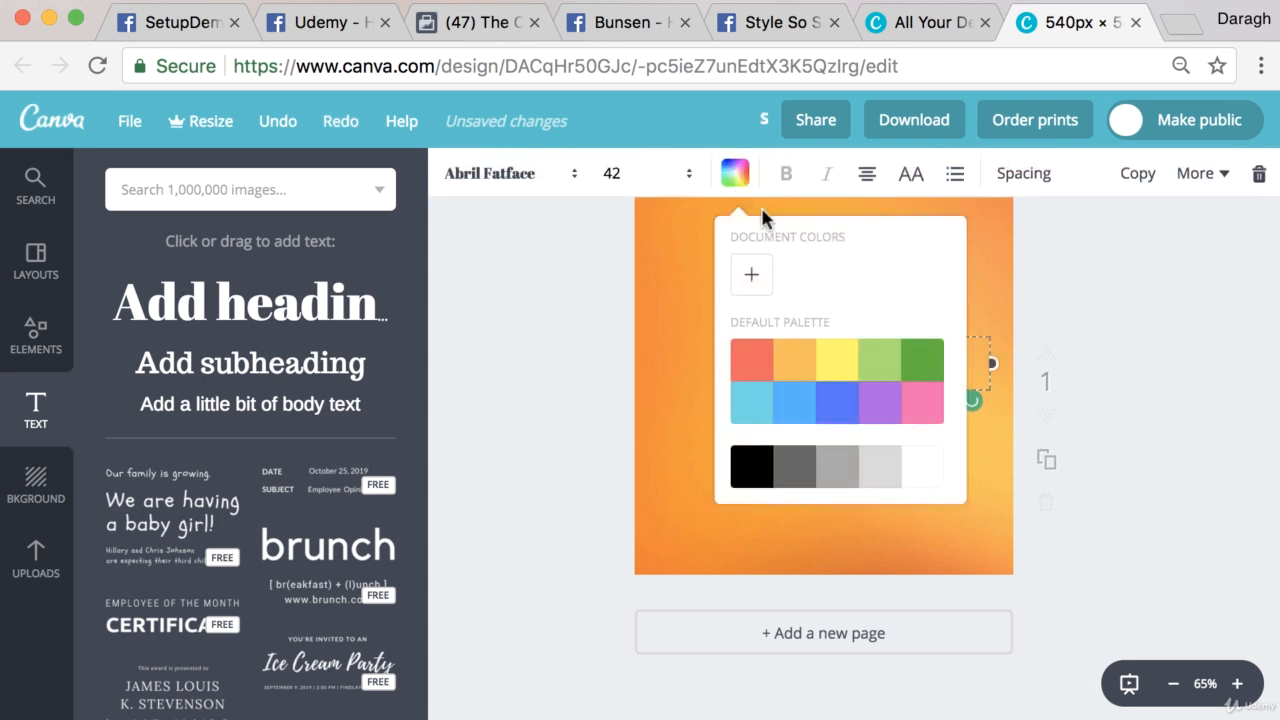
{"action": "left_click", "coordinate": [922, 473]}
{"action": "left_click", "coordinate": [836, 506]}
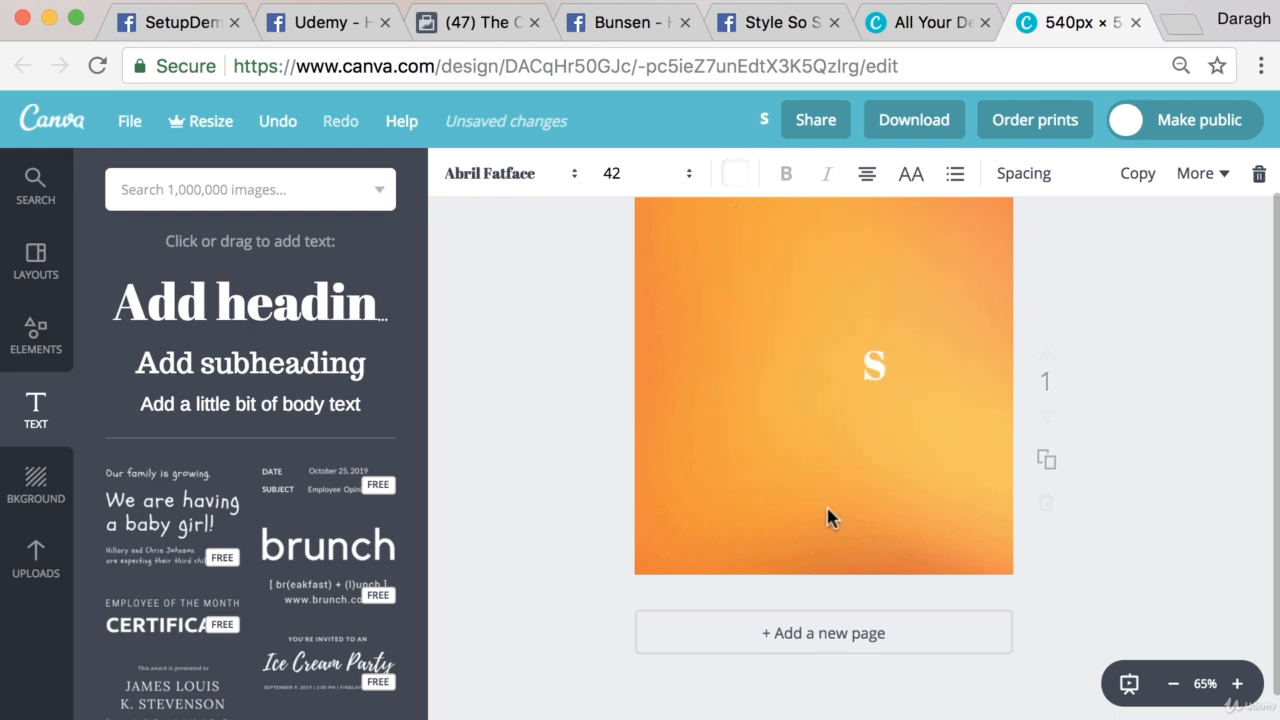
Enlarge the letter S by trying font sizes 88 and 120, ending on 144.
{"action": "left_click", "coordinate": [877, 363]}
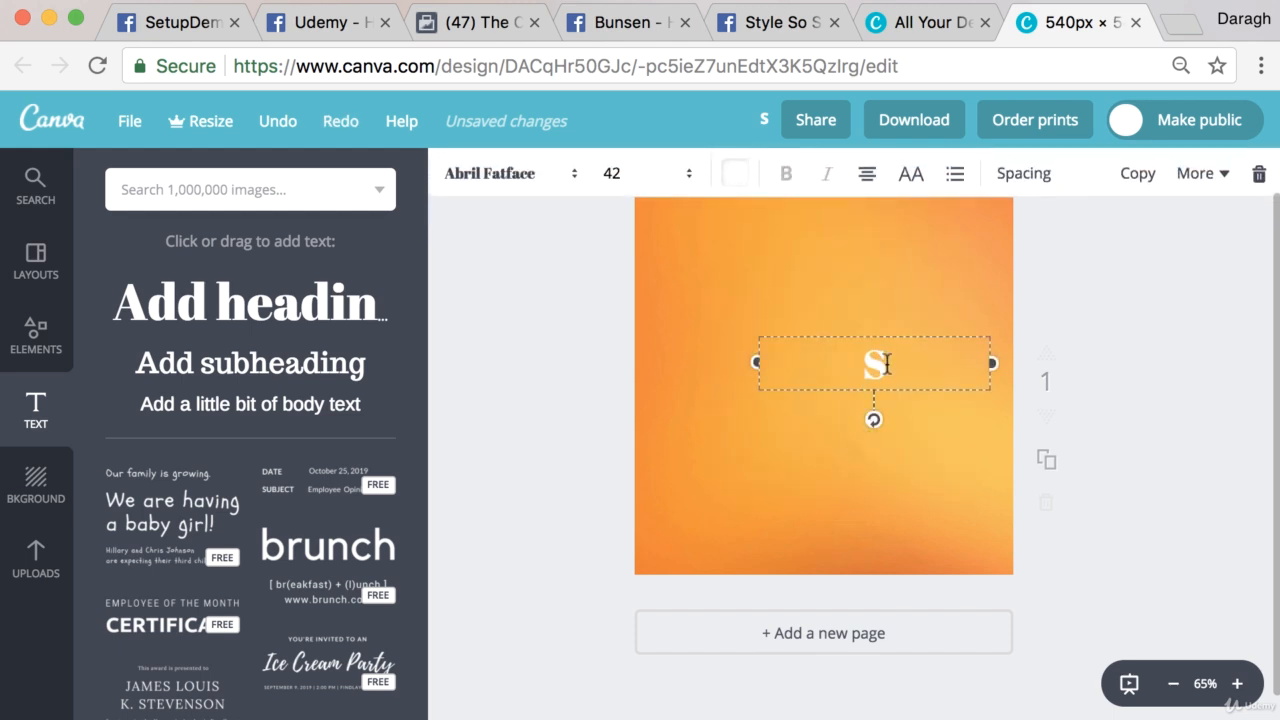
{"action": "left_click", "coordinate": [650, 183]}
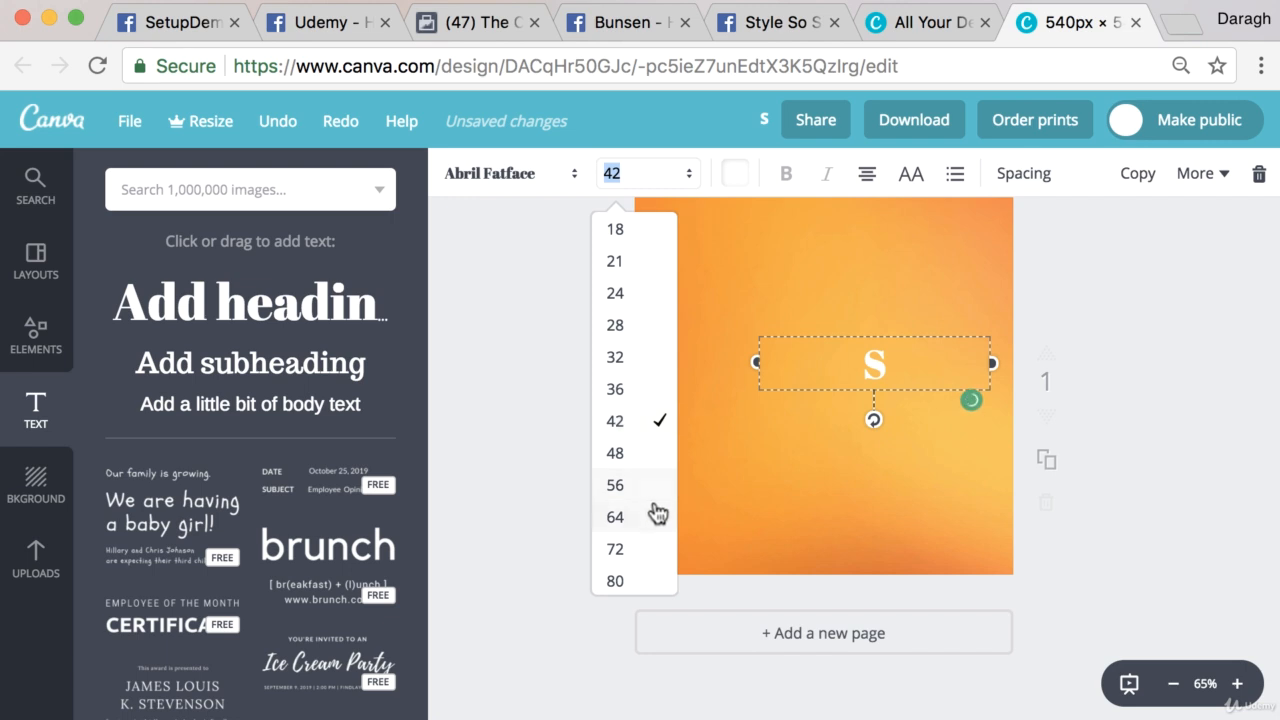
{"action": "scroll", "coordinate": [650, 495], "scroll_direction": "down", "scroll_amount": 2}
{"action": "left_click", "coordinate": [634, 455]}
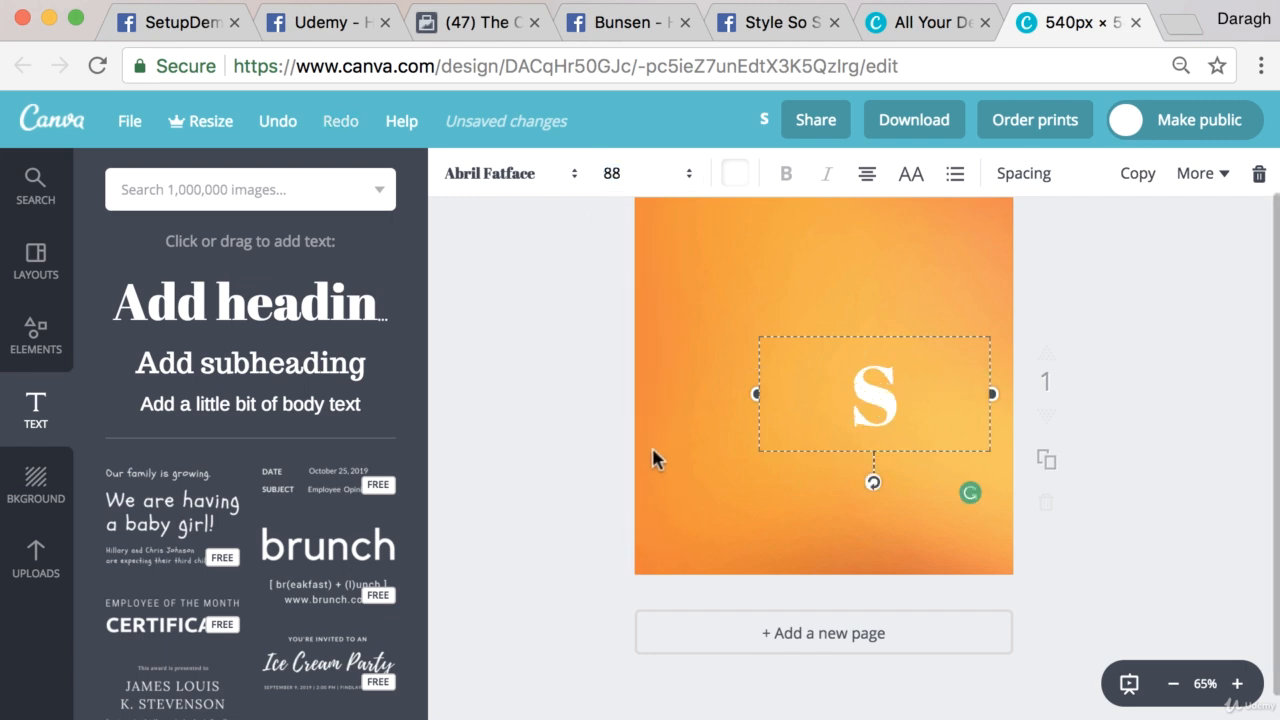
{"action": "left_click", "coordinate": [623, 176]}
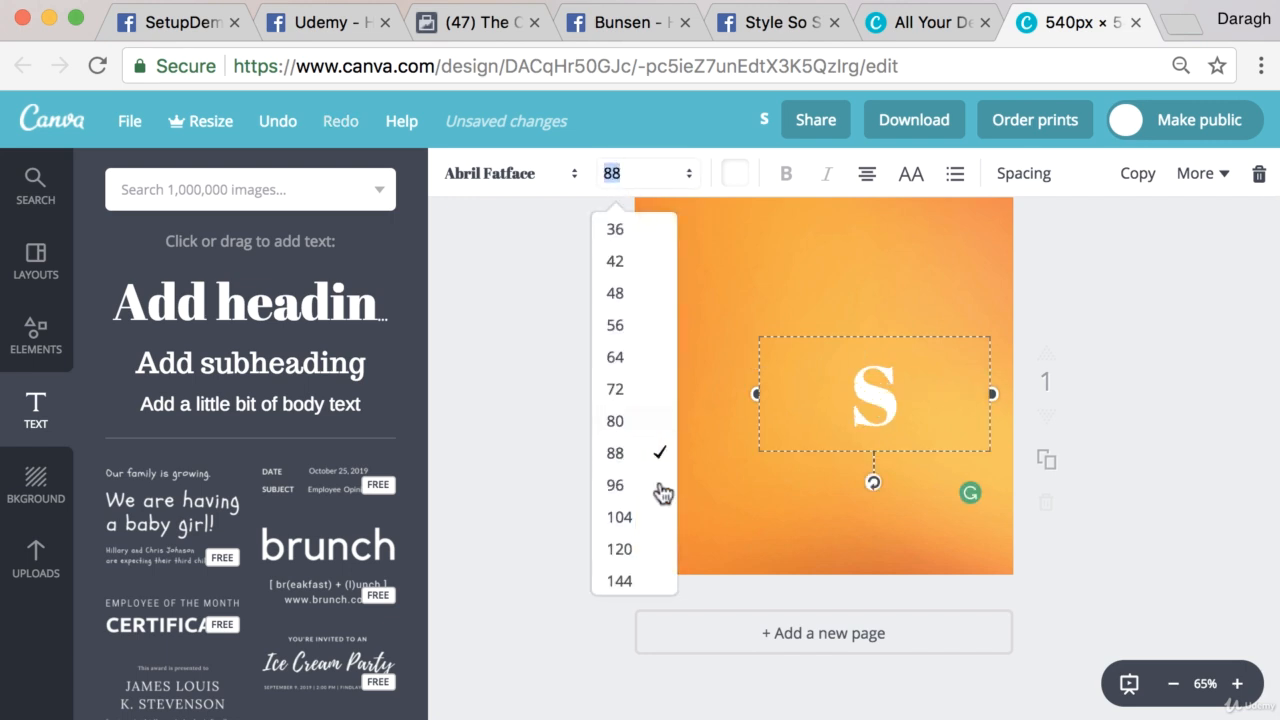
{"action": "left_click", "coordinate": [632, 550]}
{"action": "left_click", "coordinate": [655, 182]}
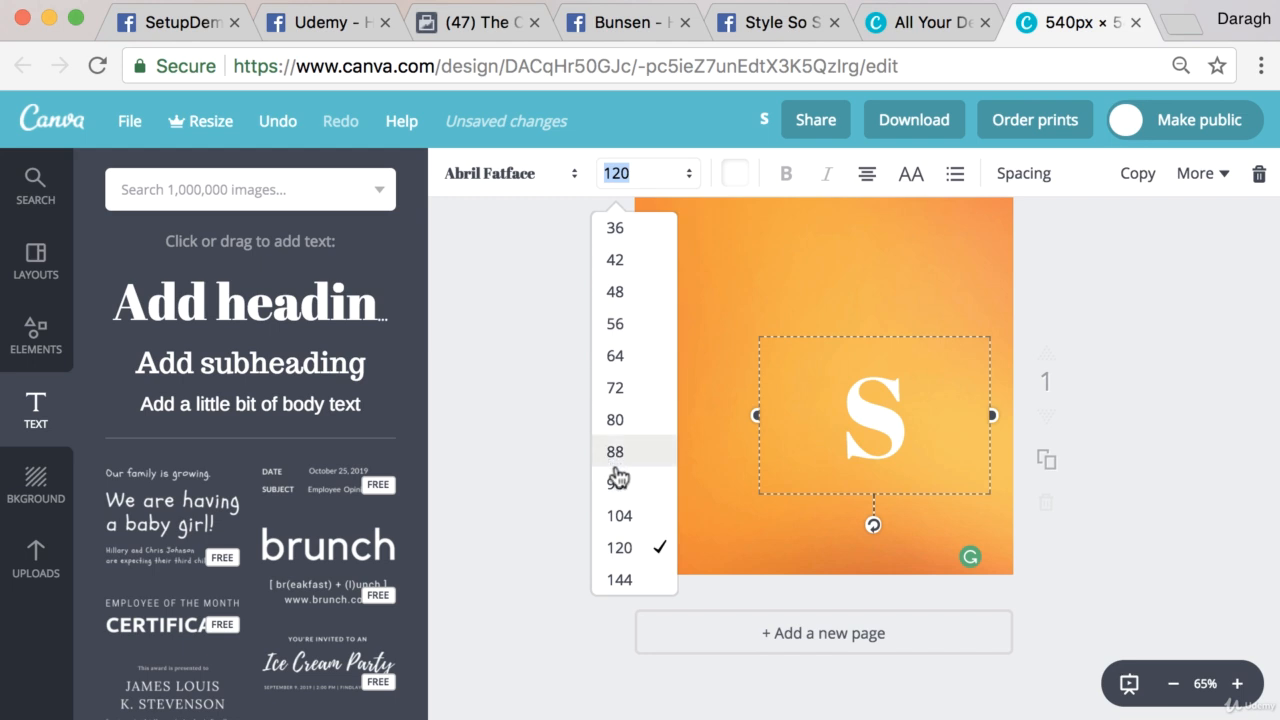
{"action": "left_click", "coordinate": [625, 580]}
Move the S text box to the centre of the page using the alignment guides.
{"action": "left_click", "coordinate": [851, 374]}
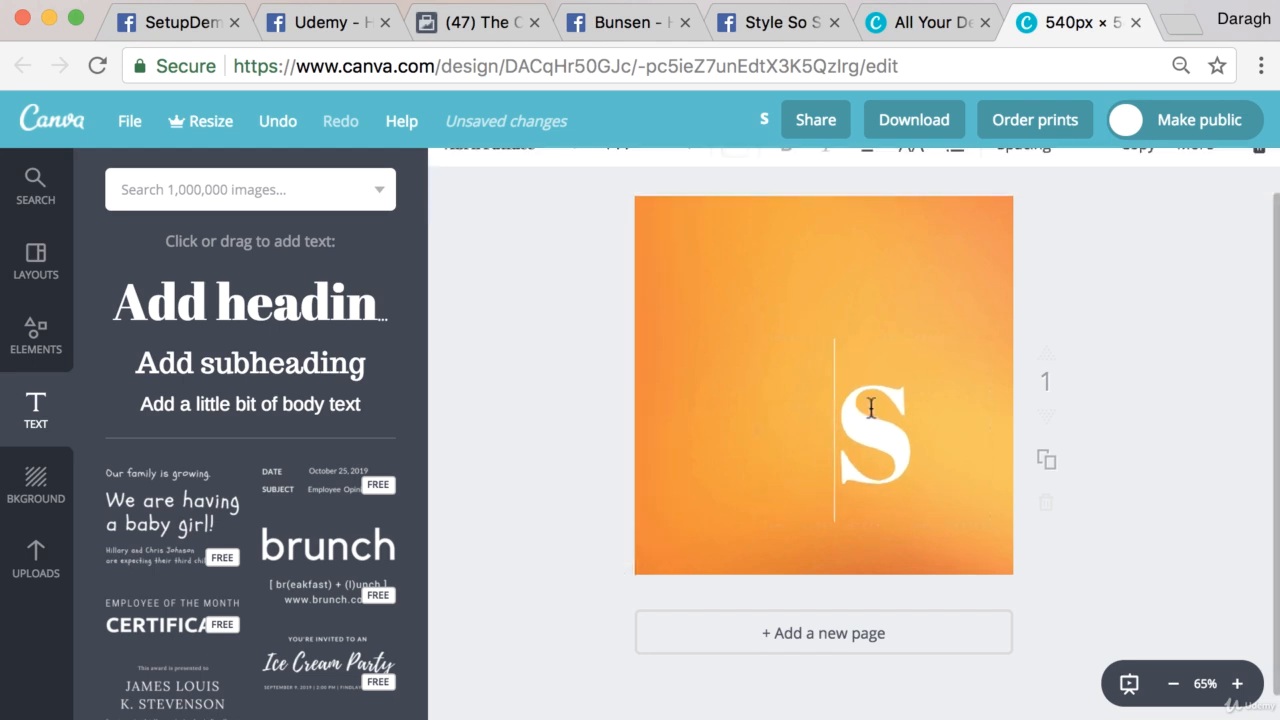
{"action": "left_click_drag", "start_coordinate": [851, 331], "coordinate": [816, 290]}
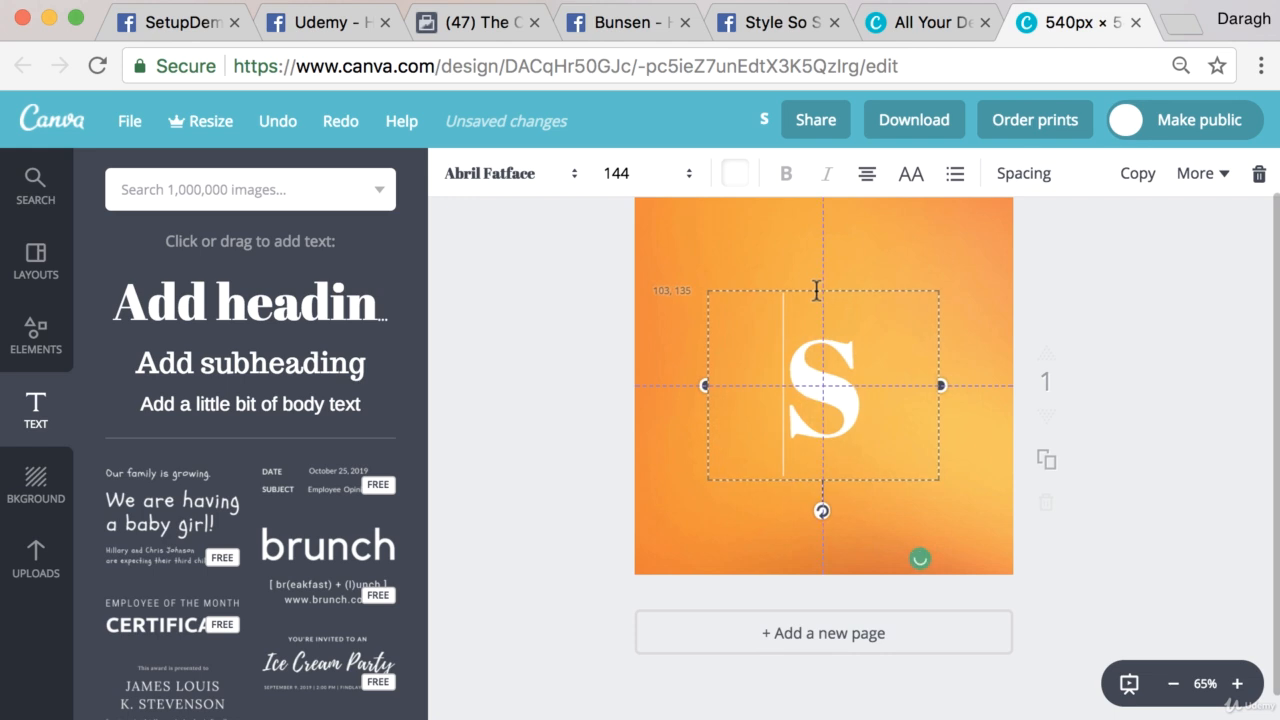
{"action": "left_click", "coordinate": [638, 350]}
Browse the available fonts and change the letter S to Amaranth.
{"action": "left_click", "coordinate": [786, 371]}
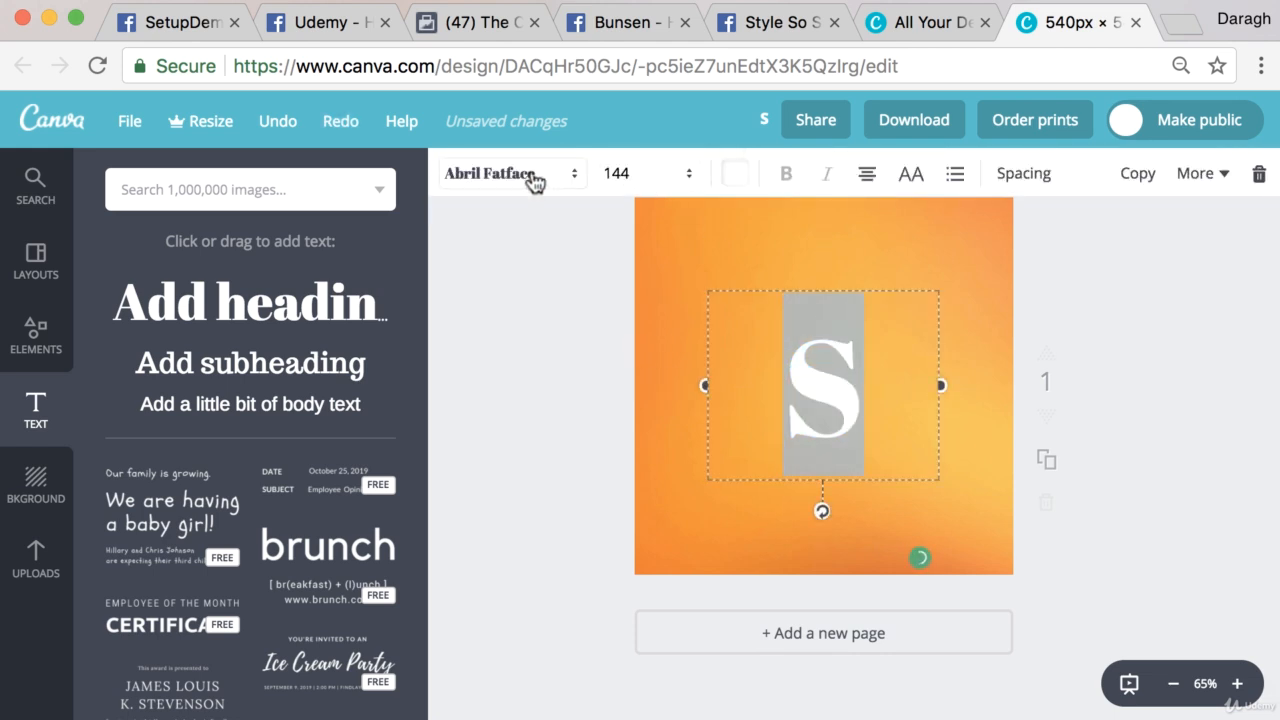
{"action": "left_click", "coordinate": [532, 180]}
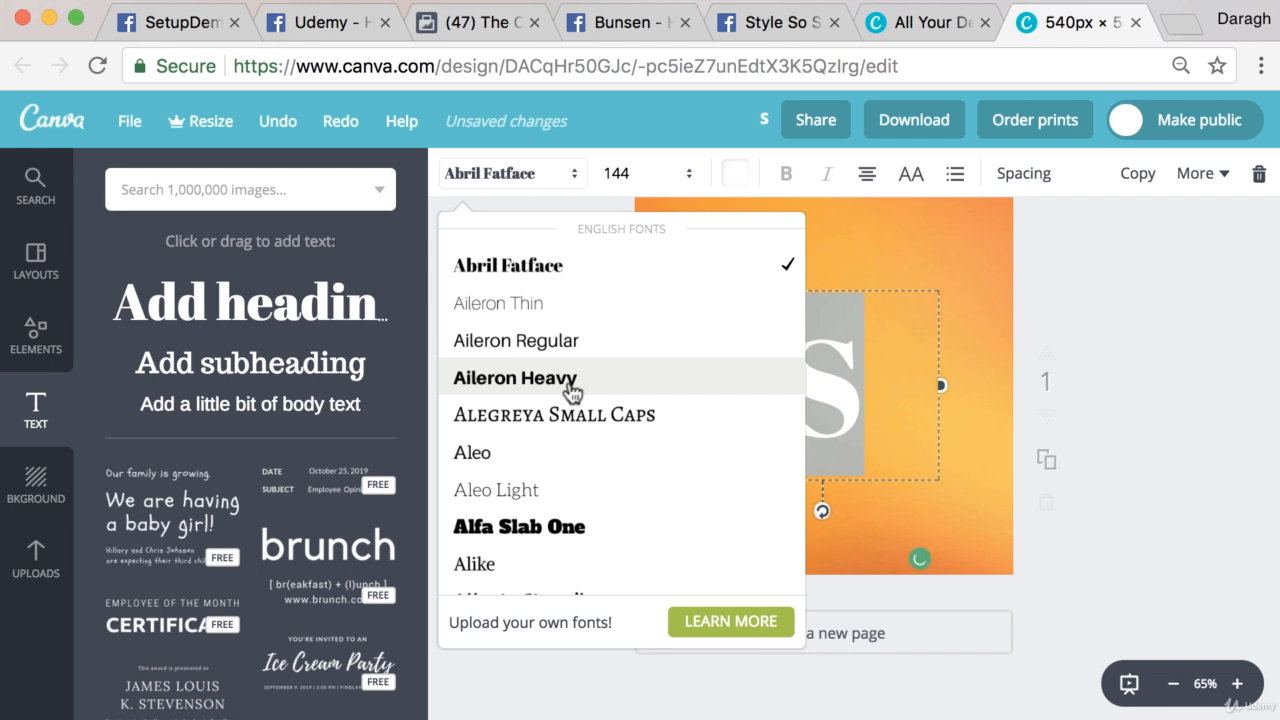
{"action": "scroll", "coordinate": [572, 391], "scroll_direction": "down", "scroll_amount": 5}
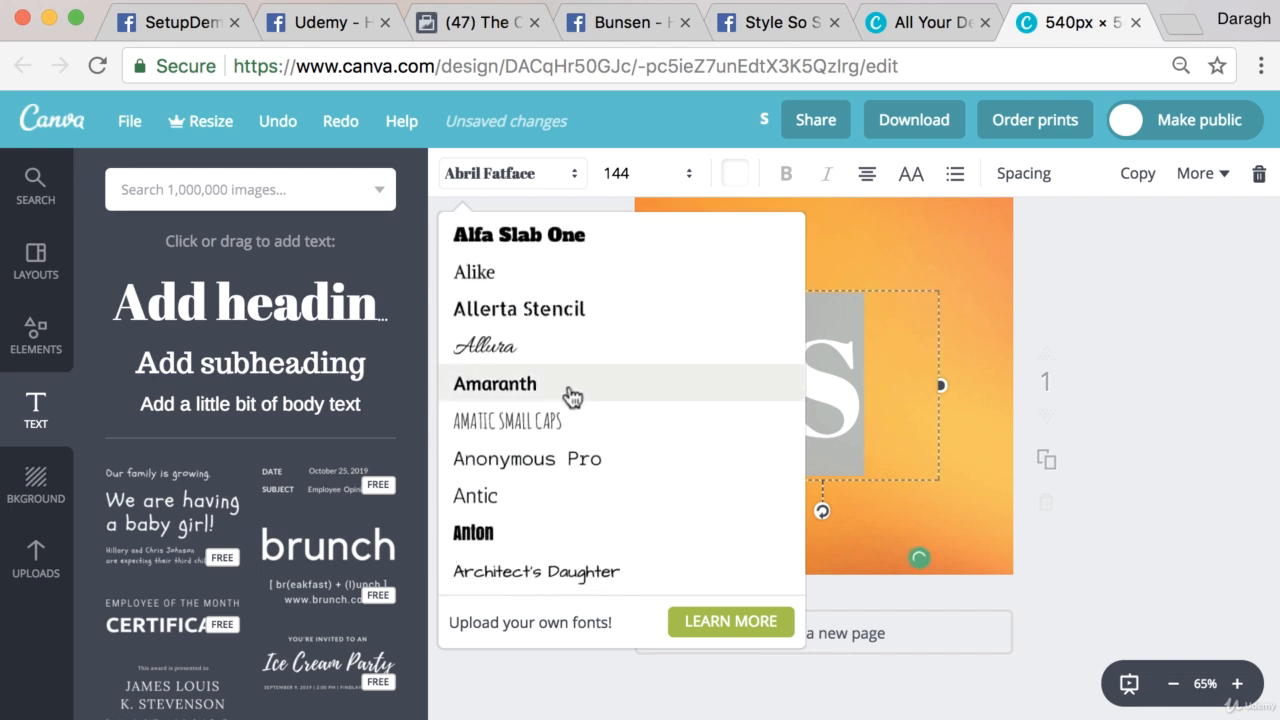
{"action": "scroll", "coordinate": [574, 395], "scroll_direction": "down", "scroll_amount": 4}
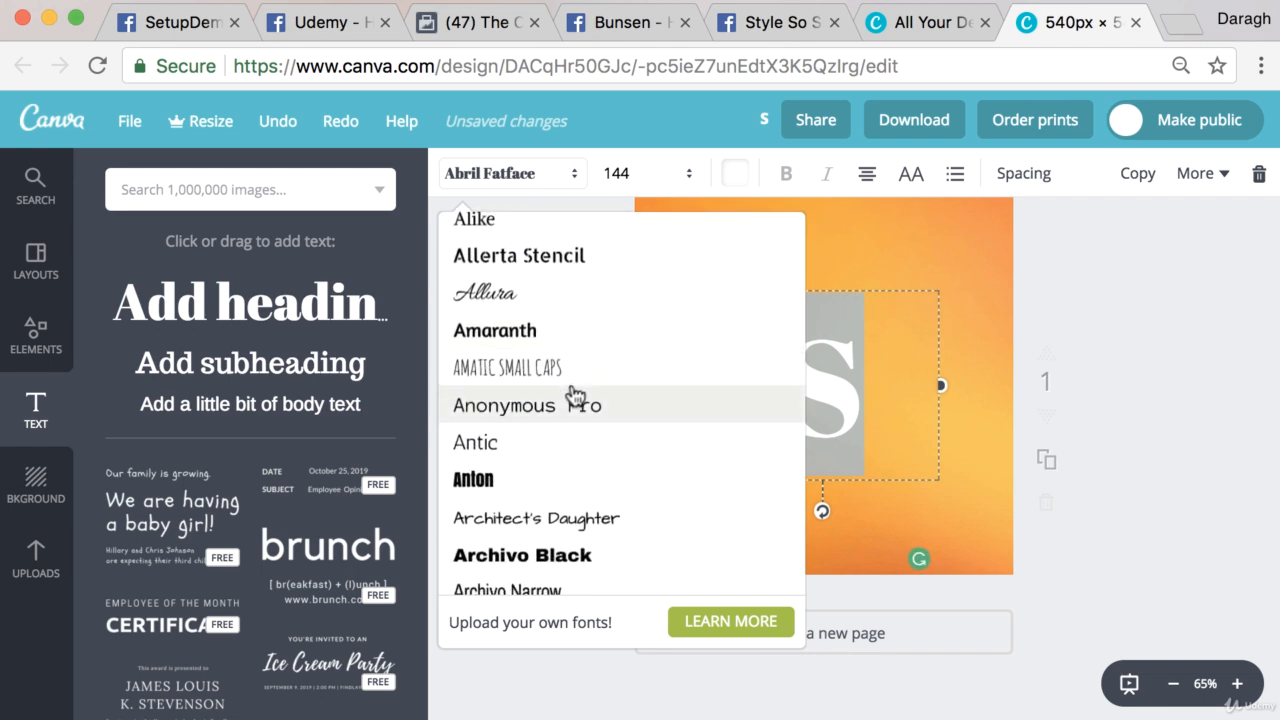
{"action": "scroll", "coordinate": [575, 394], "scroll_direction": "down", "scroll_amount": 1}
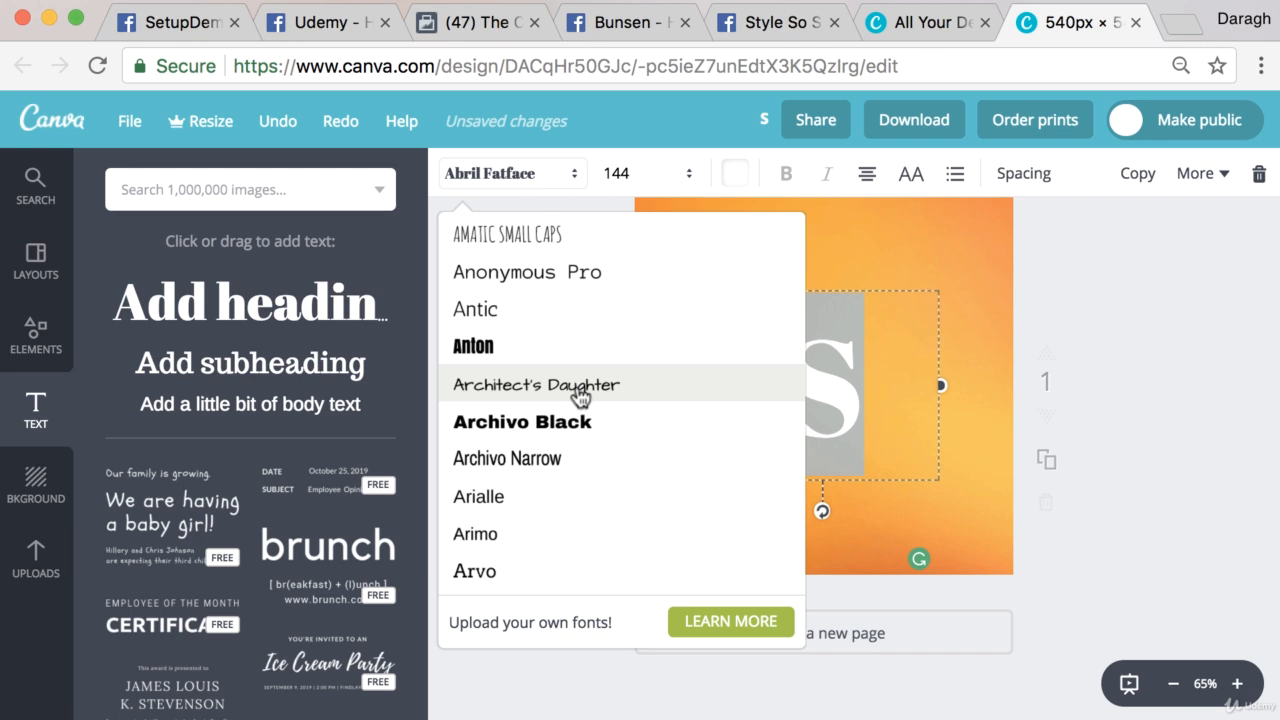
{"action": "scroll", "coordinate": [578, 395], "scroll_direction": "up", "scroll_amount": 3}
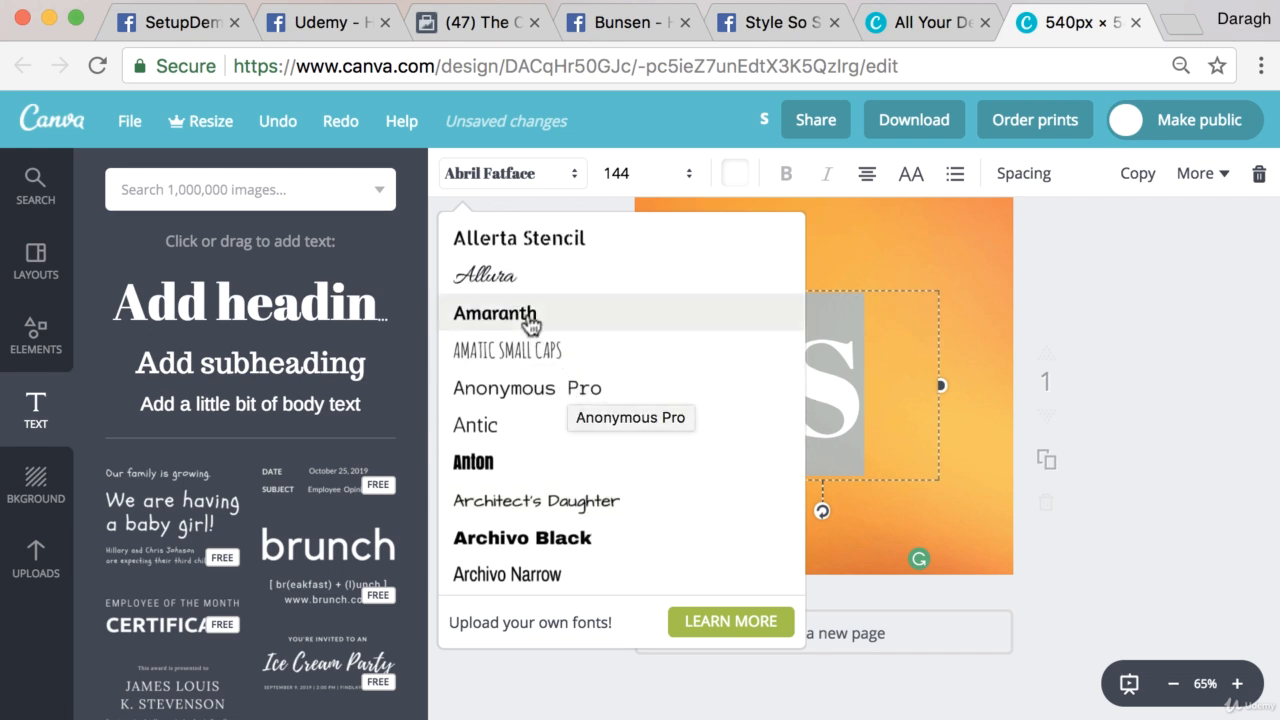
{"action": "left_click", "coordinate": [527, 316]}
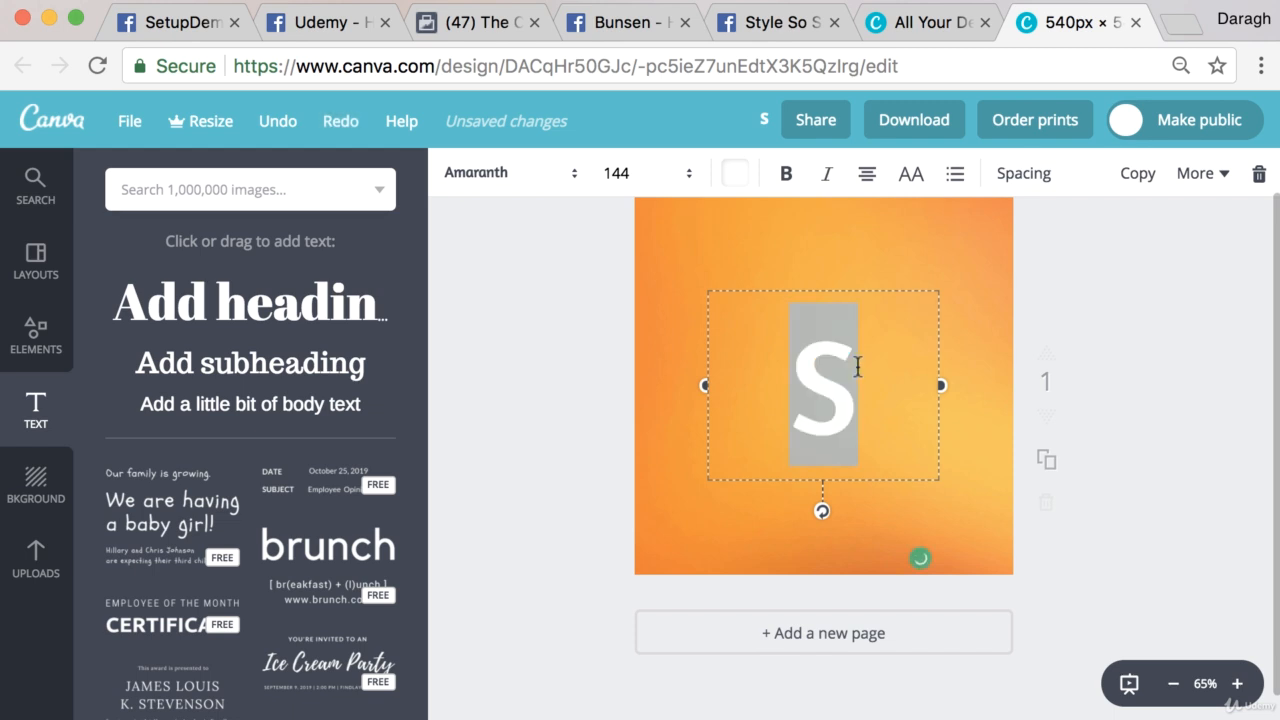
Enter a custom font size of 250 for the S, then raise it to 300.
{"action": "left_click", "coordinate": [612, 172]}
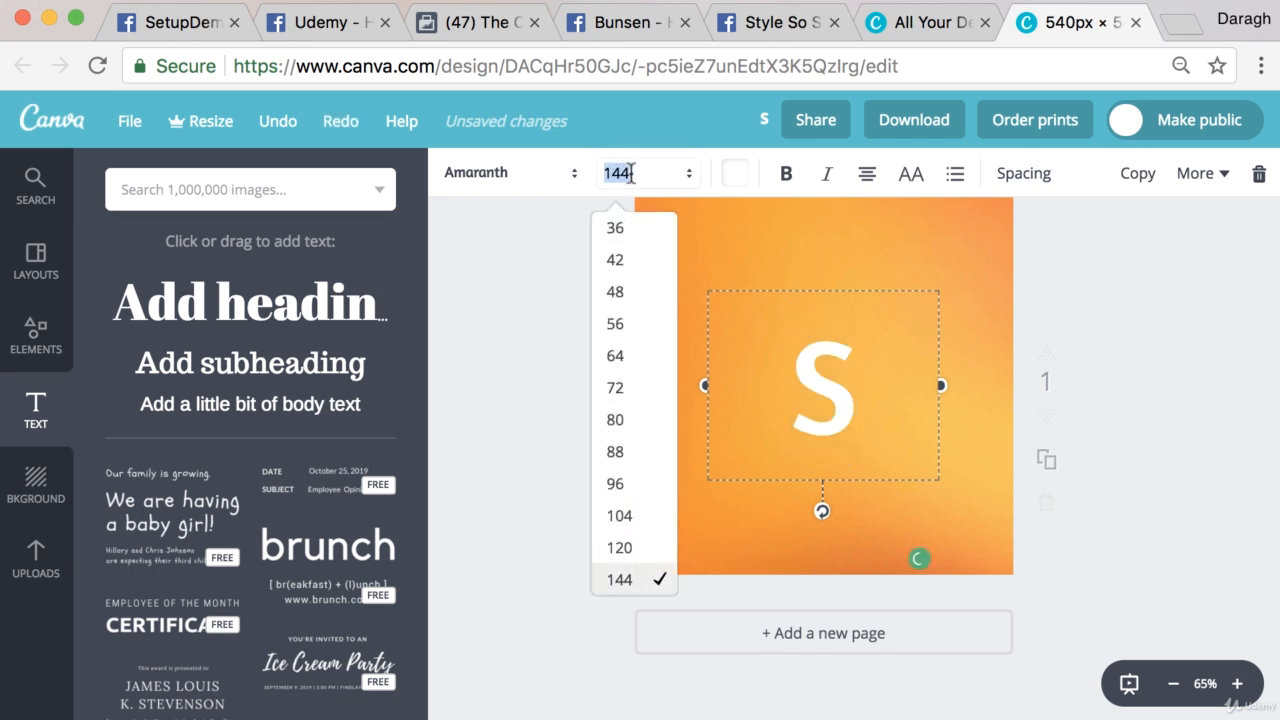
{"action": "left_click", "coordinate": [620, 173]}
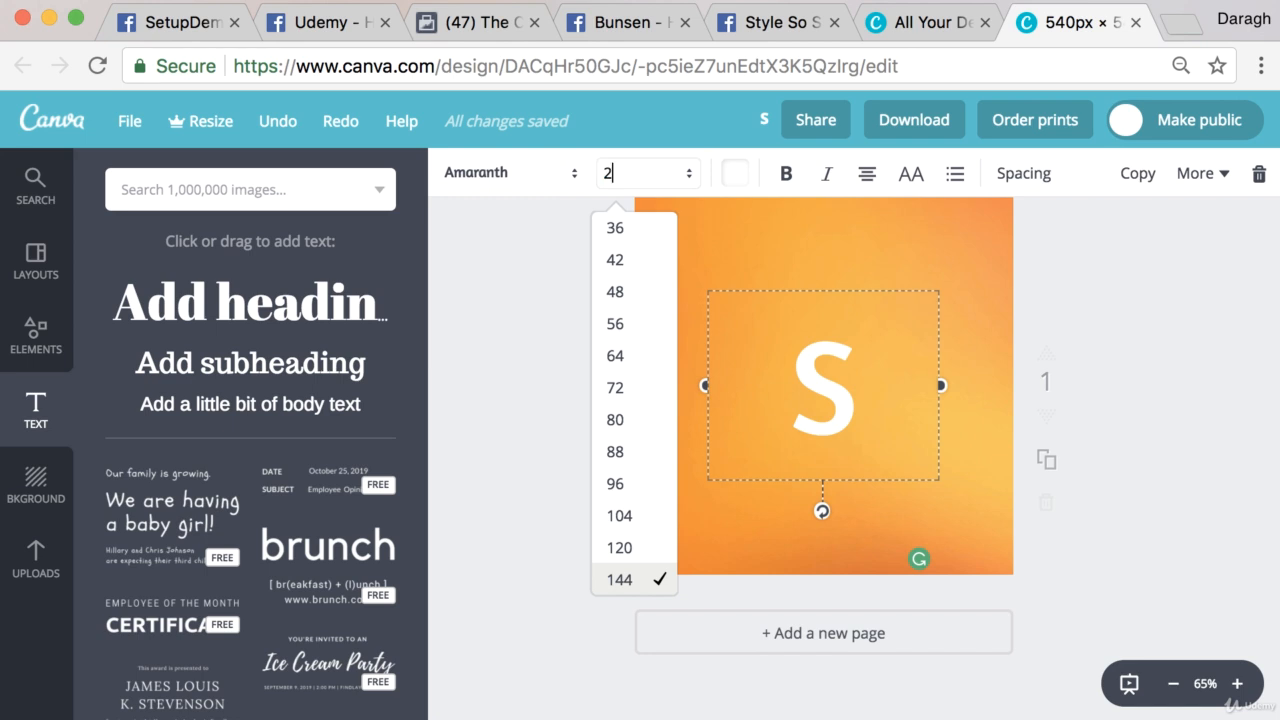
{"action": "key", "text": "Return"}
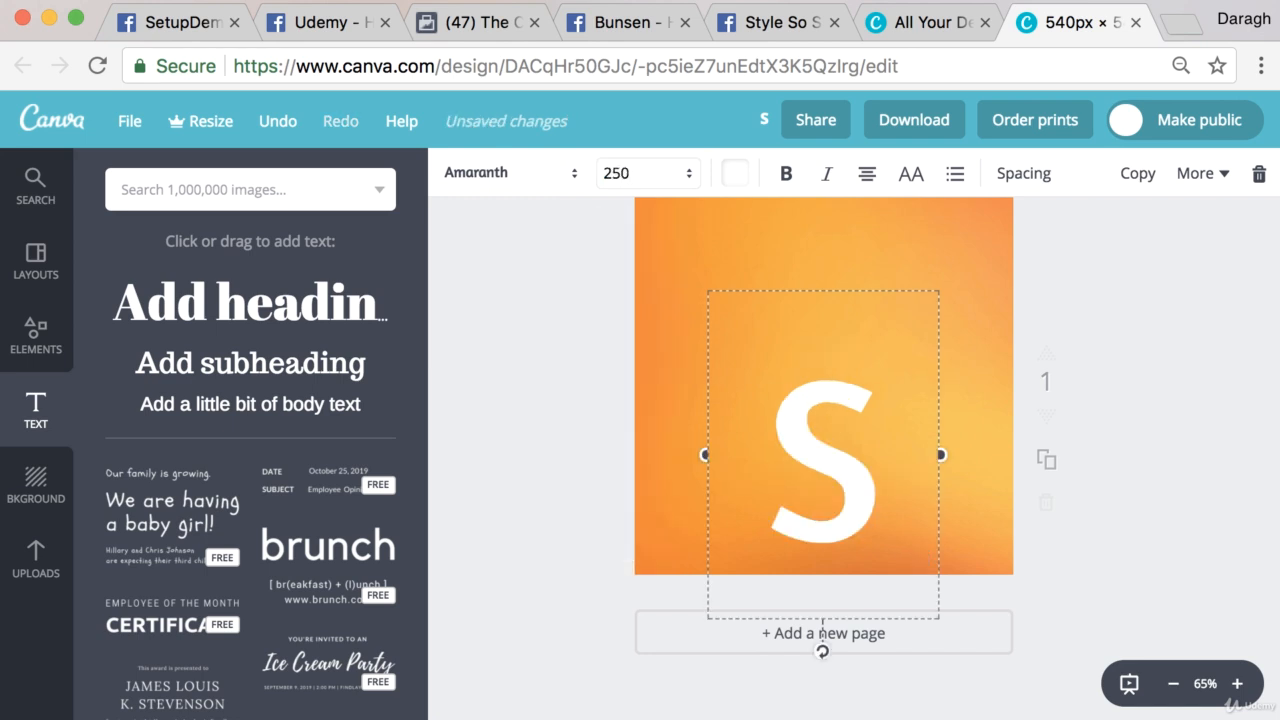
{"action": "left_click", "coordinate": [628, 172]}
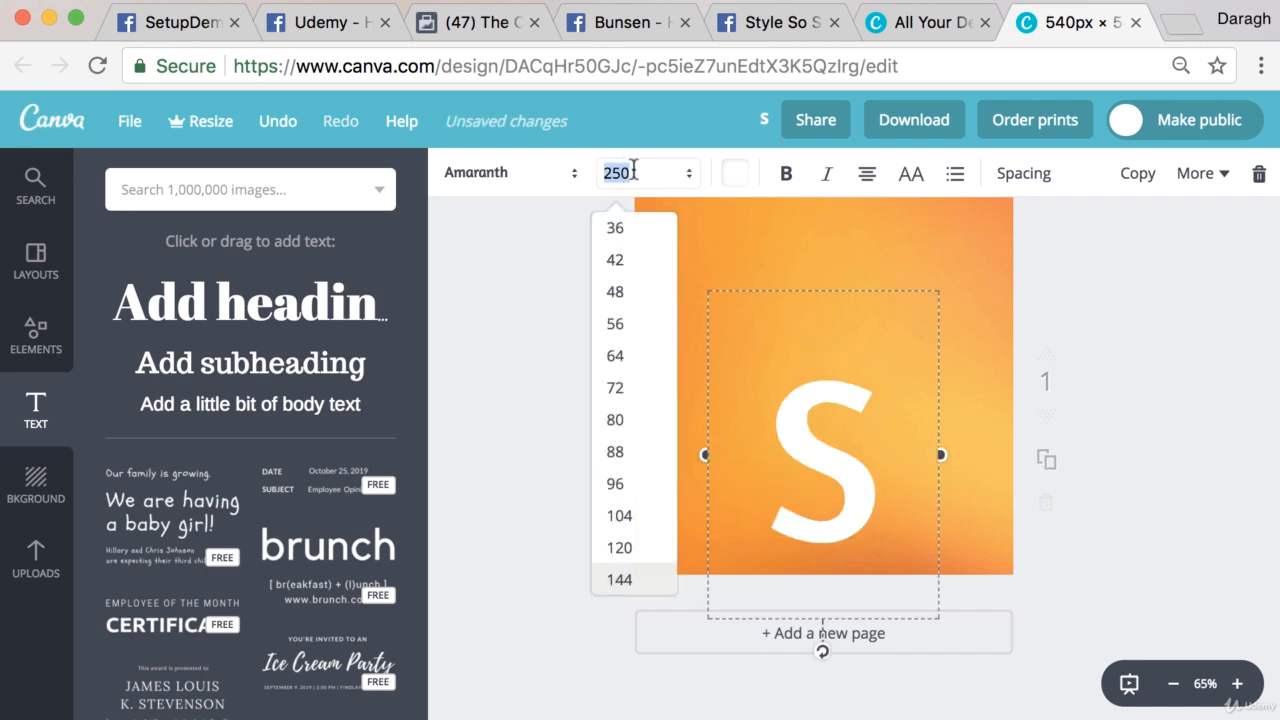
{"action": "key", "text": "Return"}
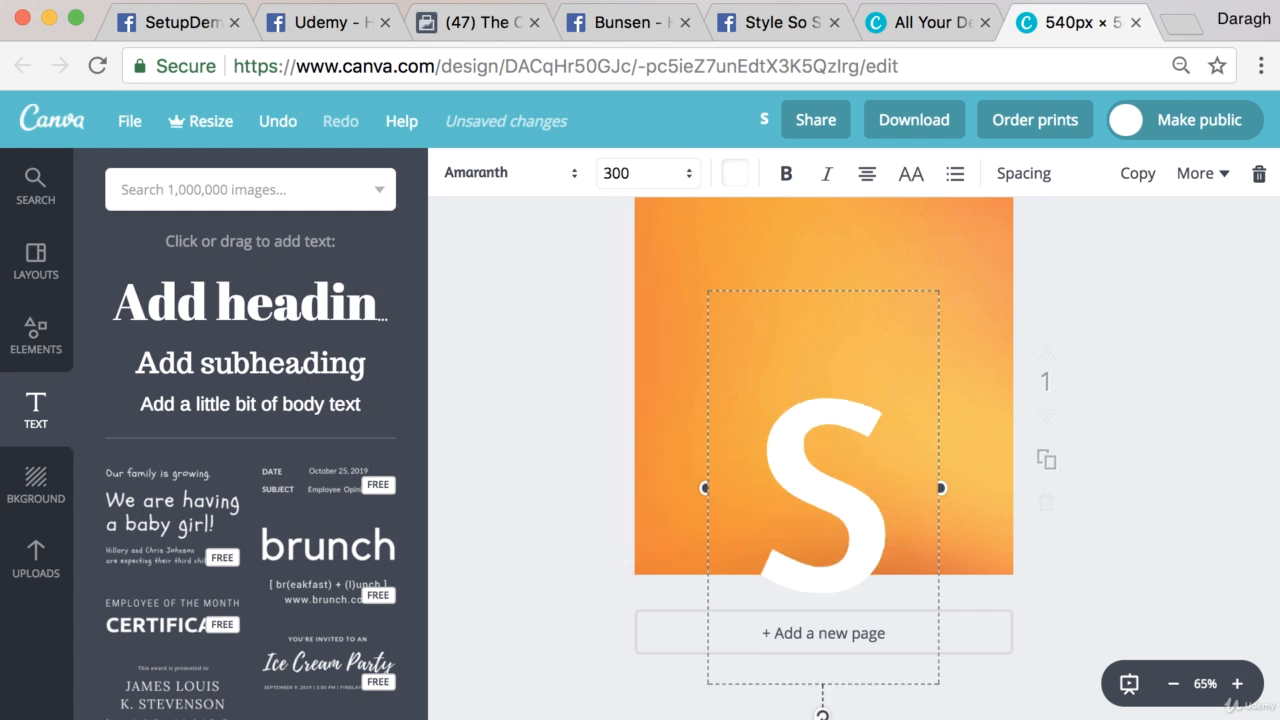
Move the enlarged S up so it is vertically centred on the page, then deselect it.
{"action": "left_click_drag", "start_coordinate": [830, 284], "coordinate": [826, 184]}
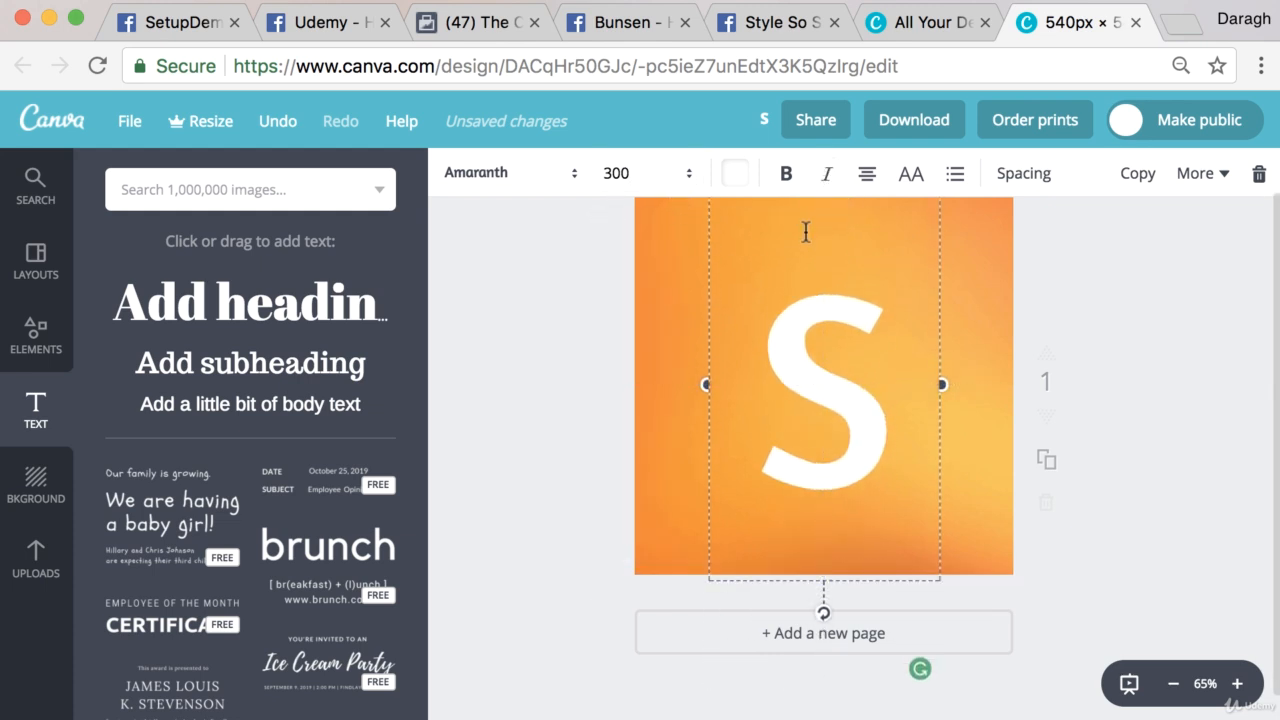
{"action": "left_click", "coordinate": [1173, 683]}
{"action": "left_click", "coordinate": [1025, 327]}
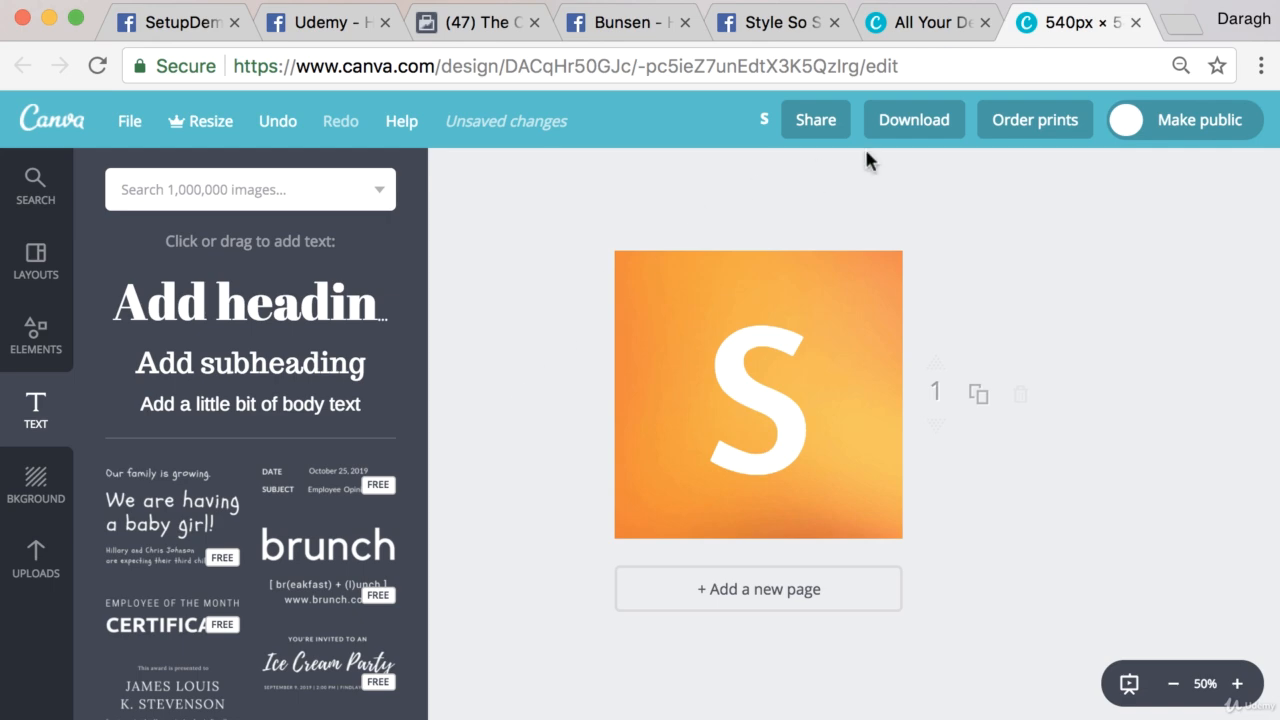
Download the finished design as a PNG and close the download confirmation.
{"action": "left_click", "coordinate": [916, 132]}
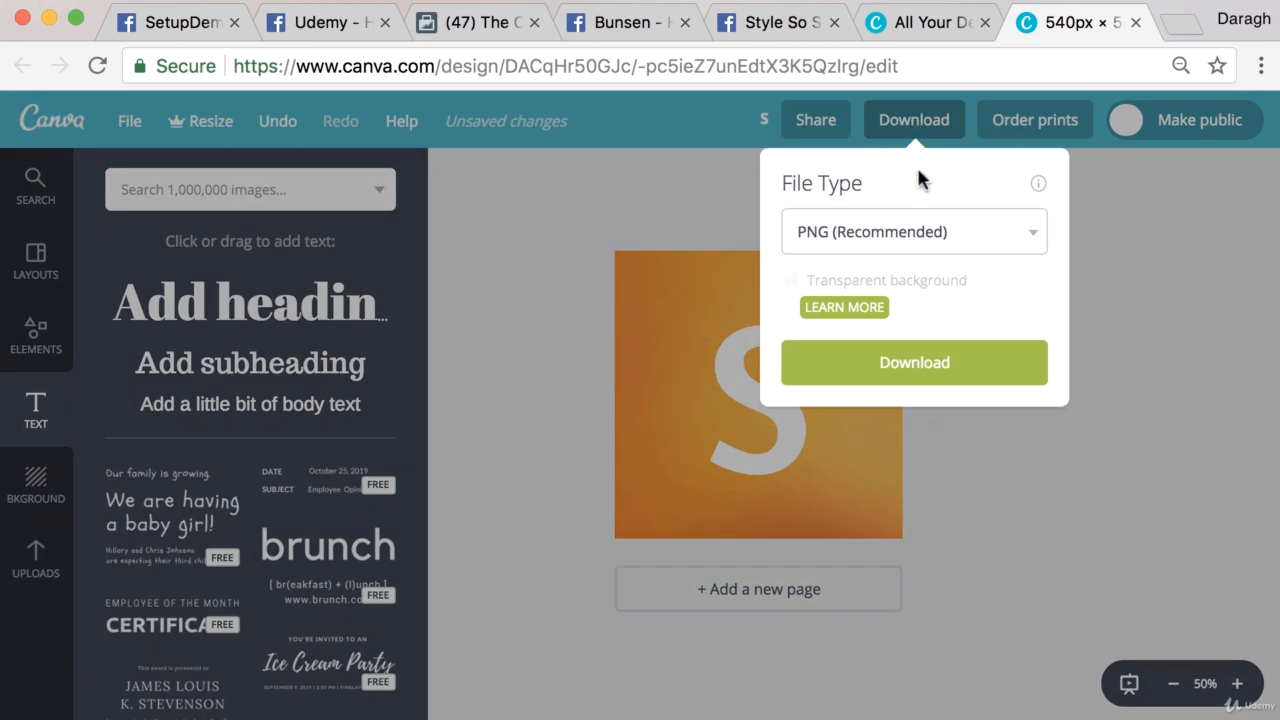
{"action": "left_click", "coordinate": [923, 376]}
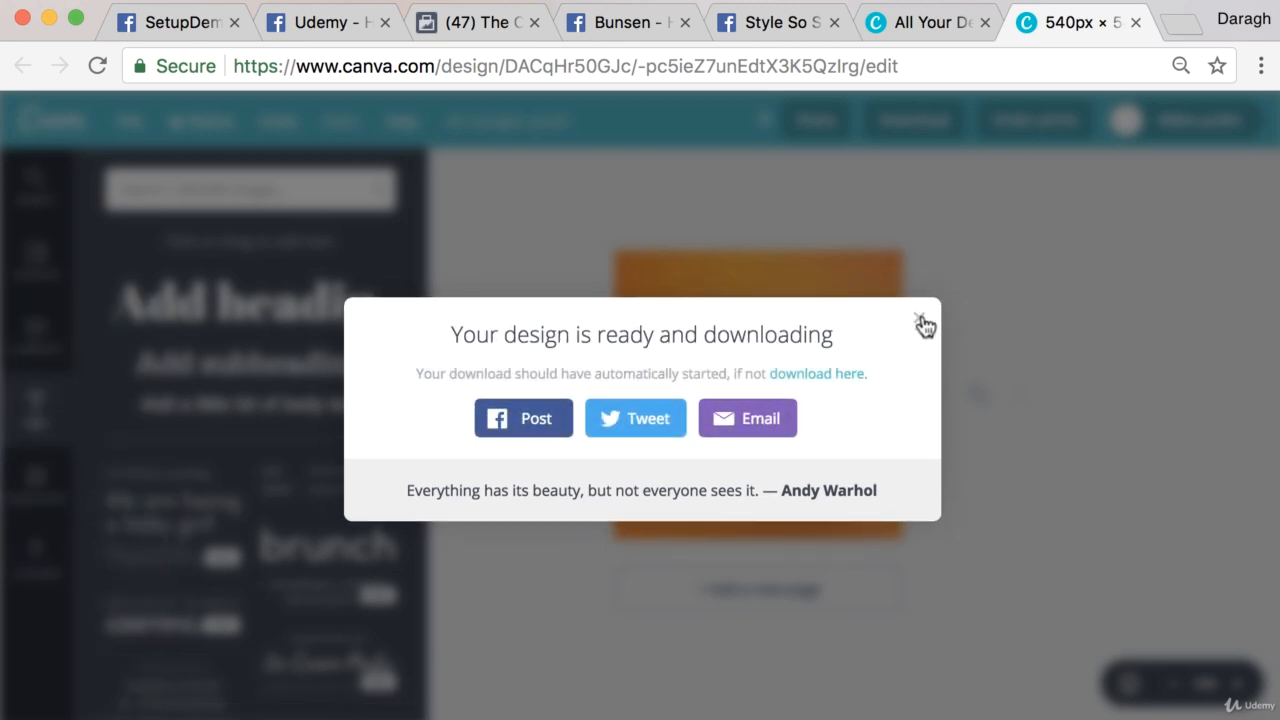
{"action": "left_click", "coordinate": [920, 320]}
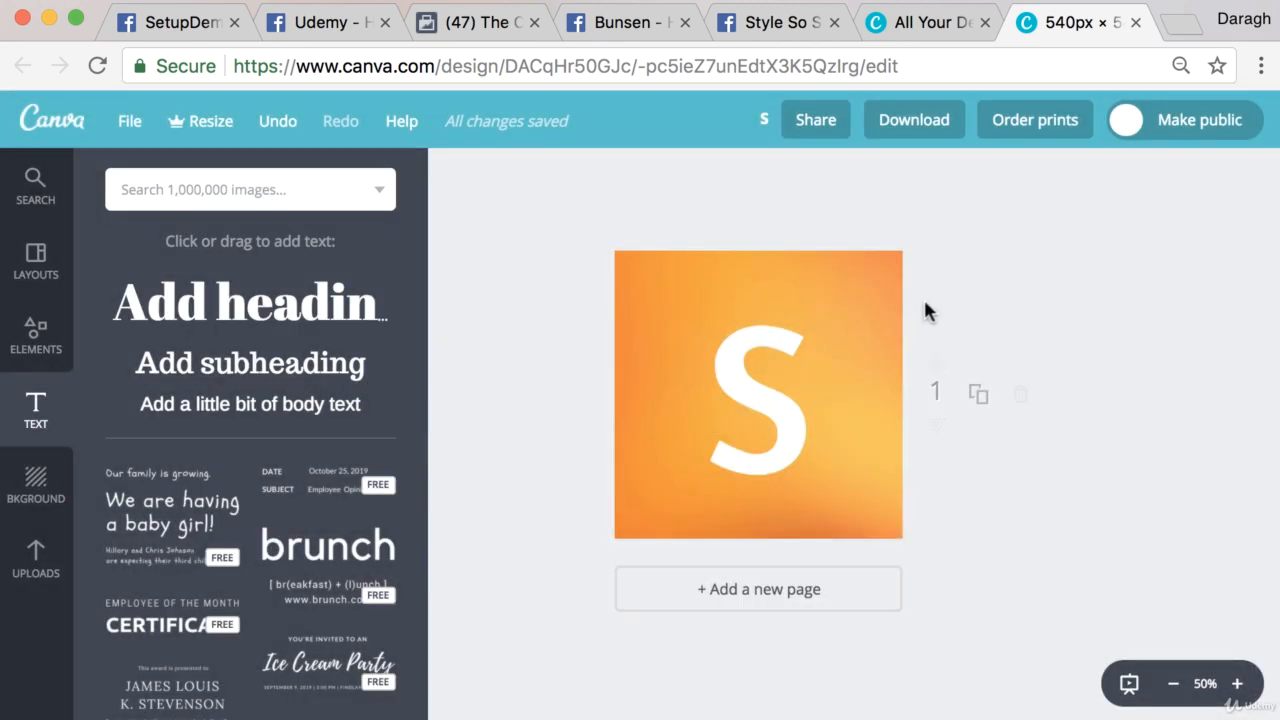
{"action": "left_click", "coordinate": [128, 124]}
{"action": "left_click", "coordinate": [156, 304]}
Switch to the SetupDemo Facebook page and upload the newest download, S (1).png, as its profile picture.
{"action": "left_click", "coordinate": [186, 28]}
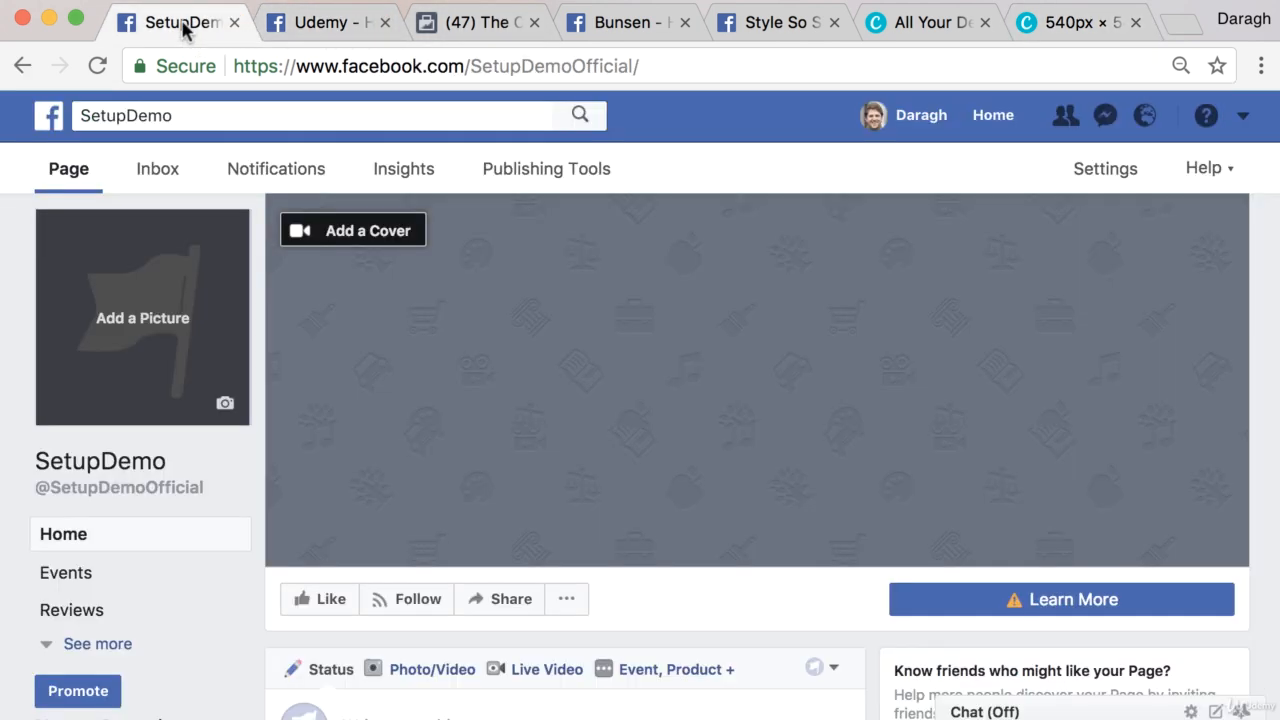
{"action": "left_click", "coordinate": [146, 328]}
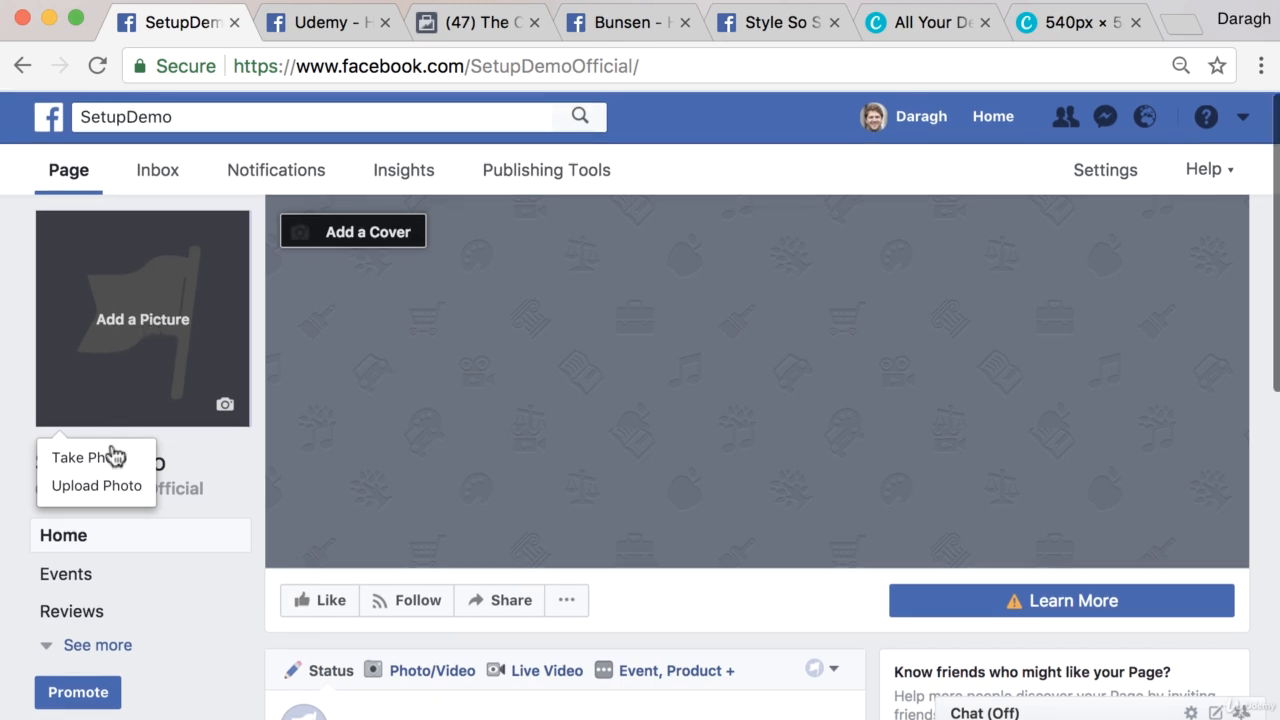
{"action": "left_click", "coordinate": [112, 487]}
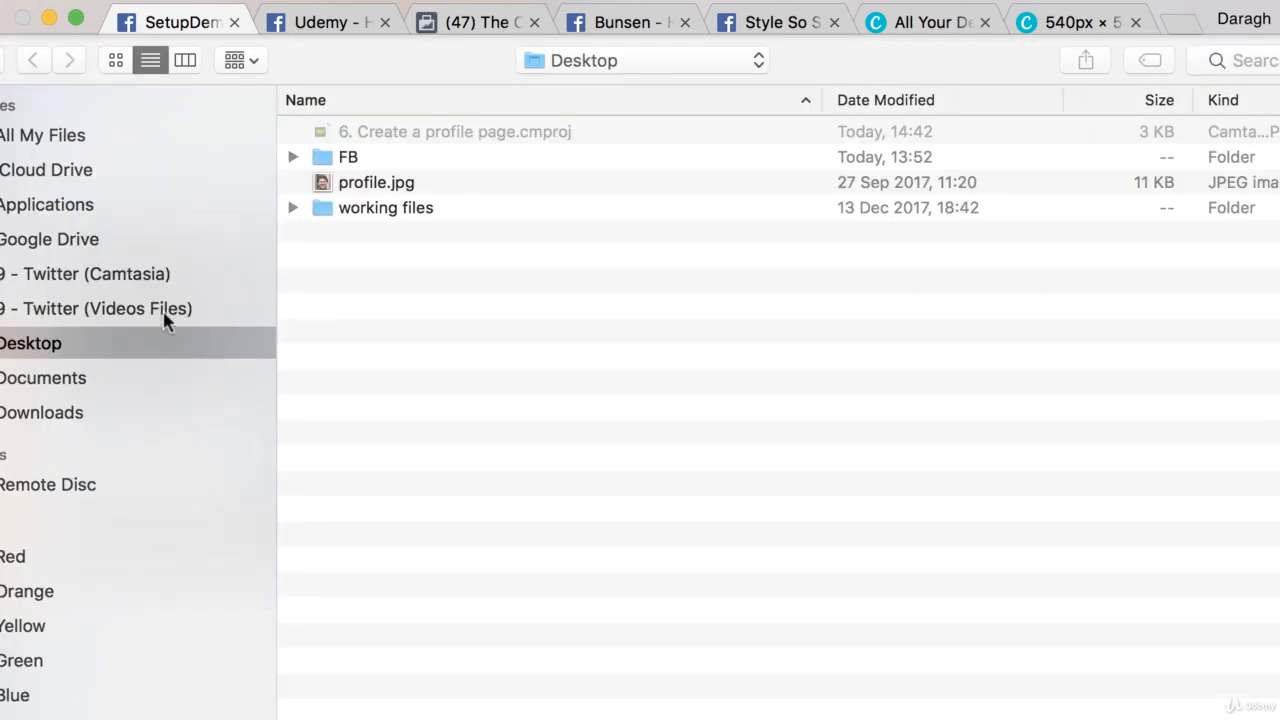
{"action": "left_click", "coordinate": [60, 412]}
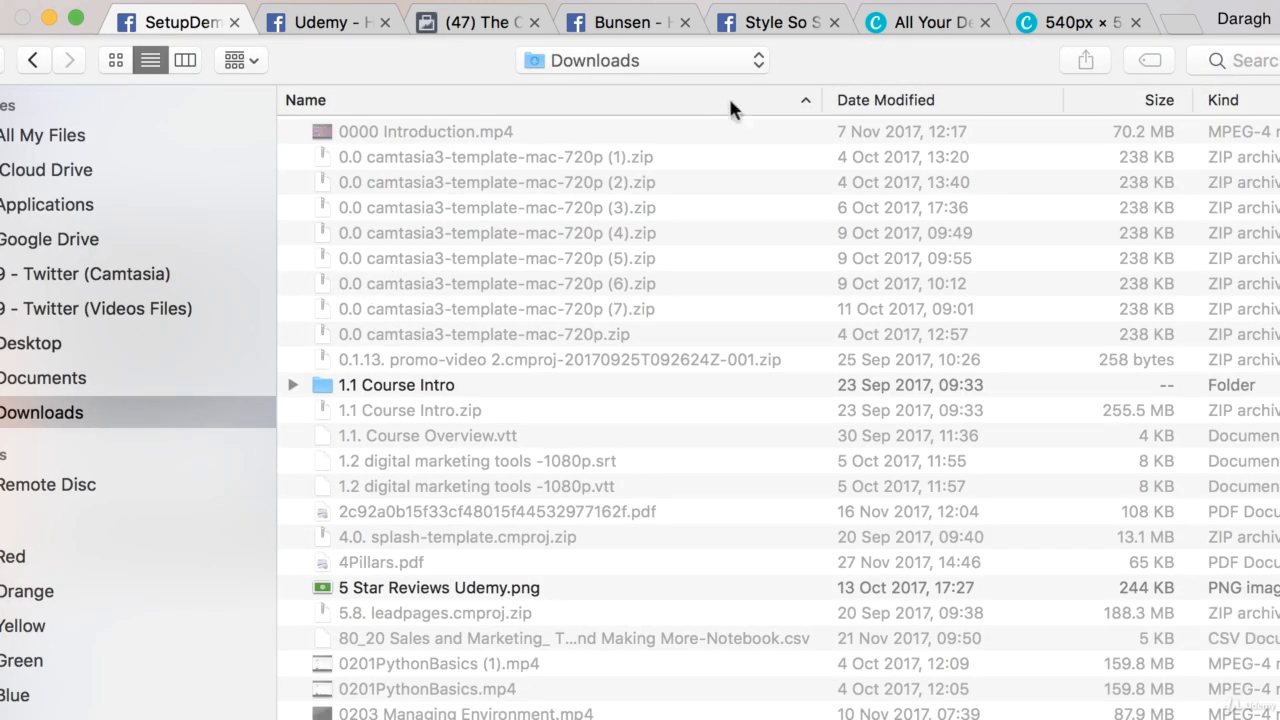
{"action": "left_click", "coordinate": [845, 102]}
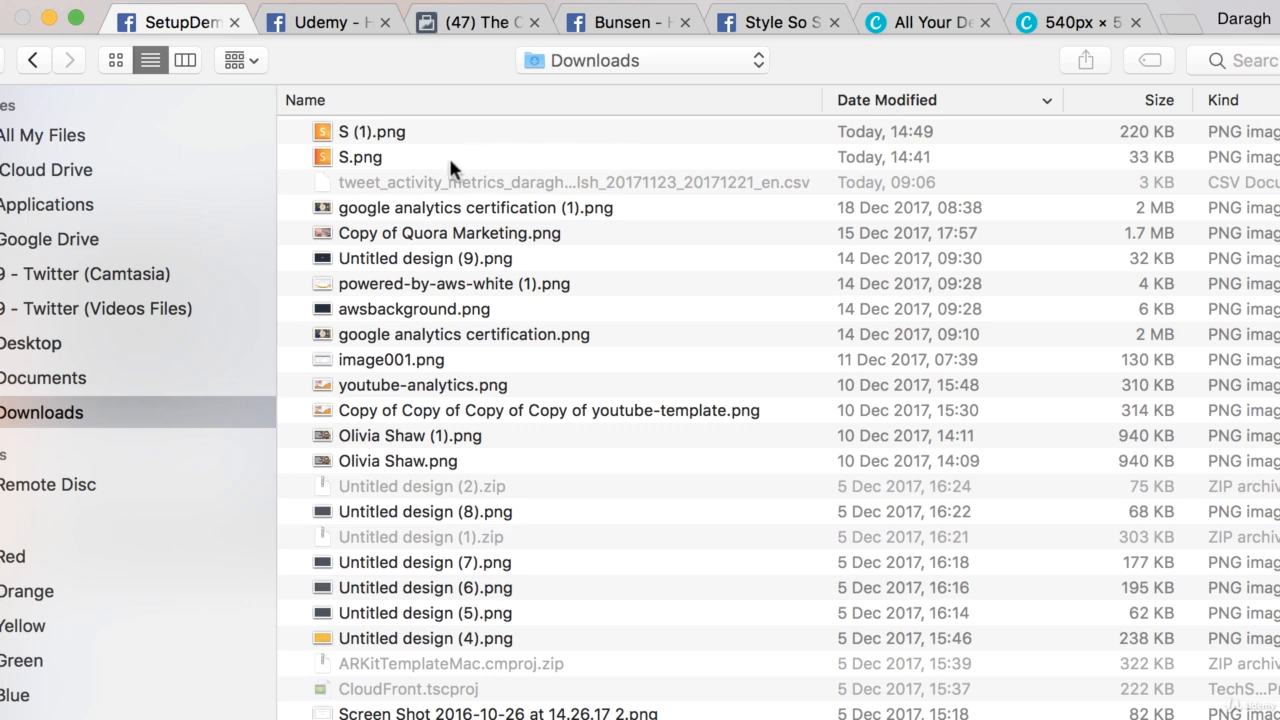
{"action": "left_click", "coordinate": [450, 140]}
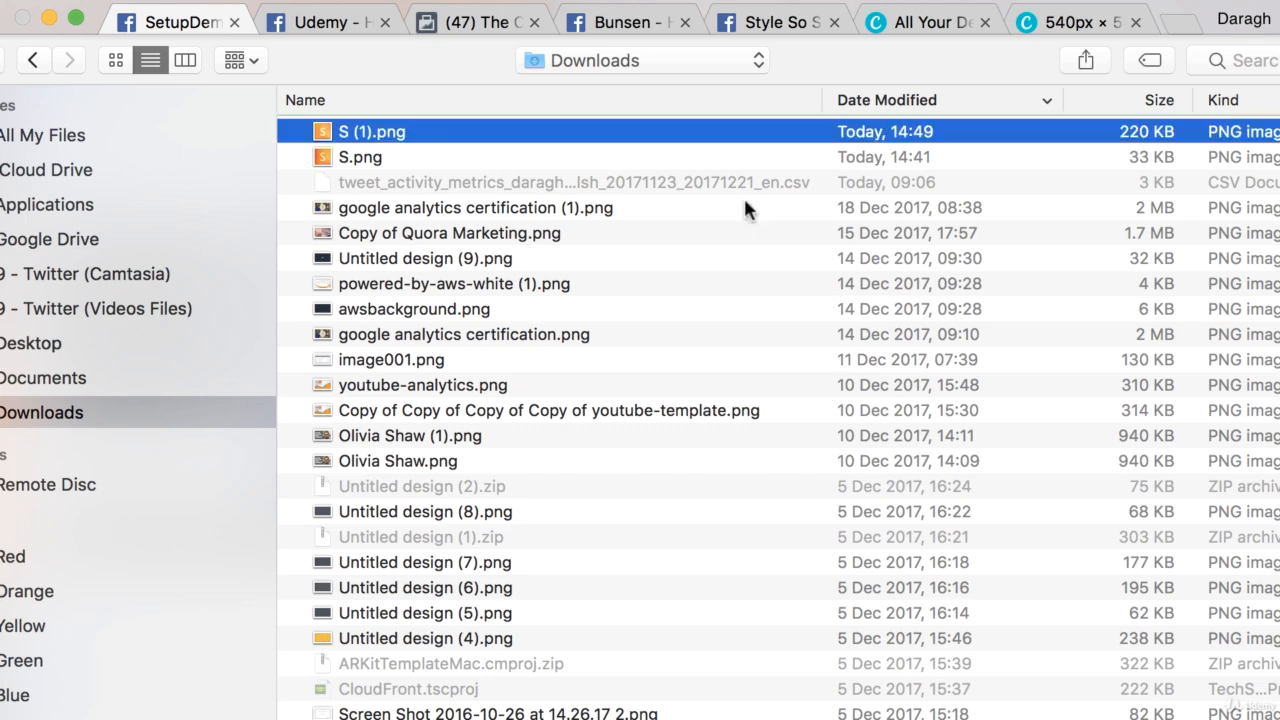
{"action": "key", "text": "Return"}
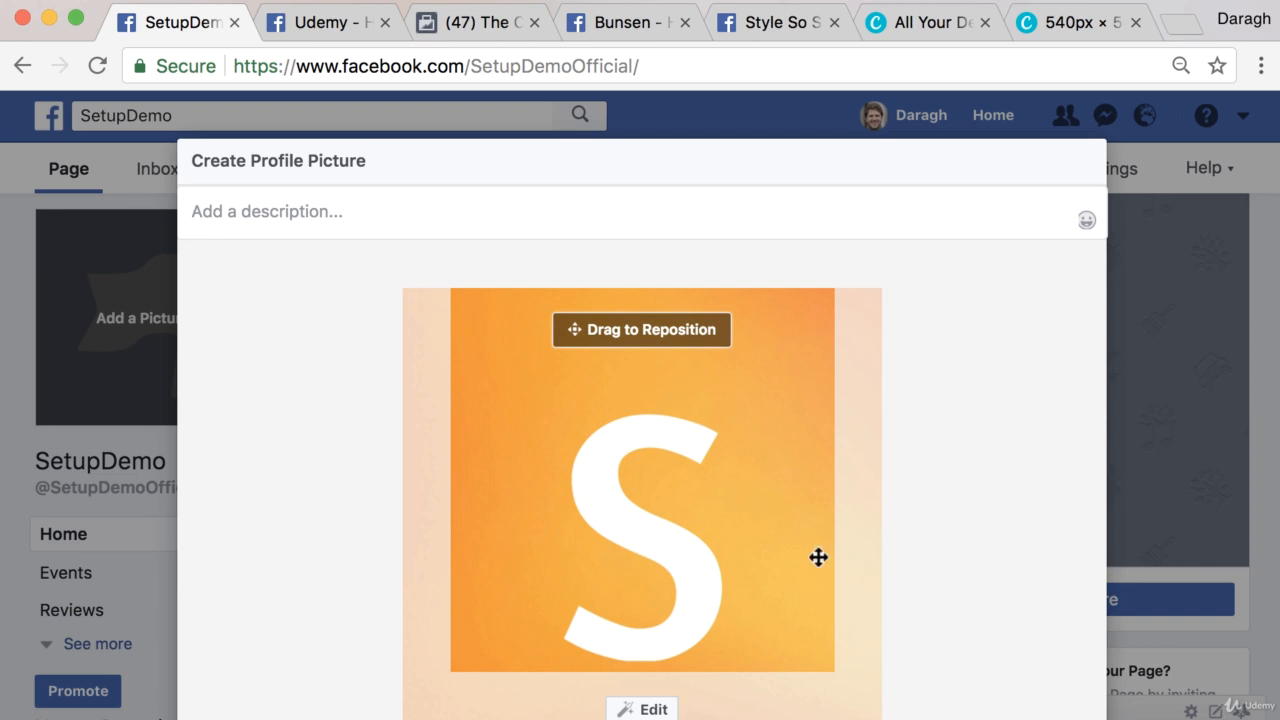
Zoom the profile picture crop out fully so the whole orange square fits, and save it to the page.
{"action": "scroll", "coordinate": [823, 507], "scroll_direction": "down", "scroll_amount": 3}
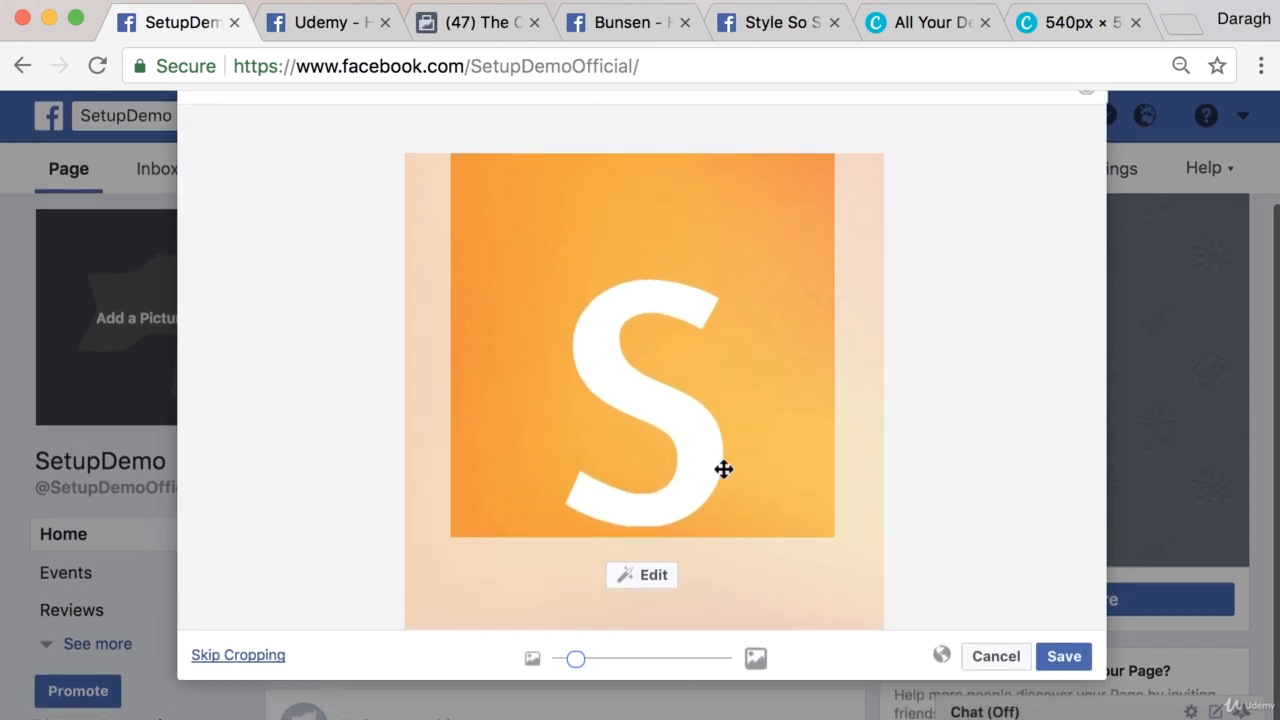
{"action": "left_click_drag", "start_coordinate": [580, 655], "coordinate": [549, 660]}
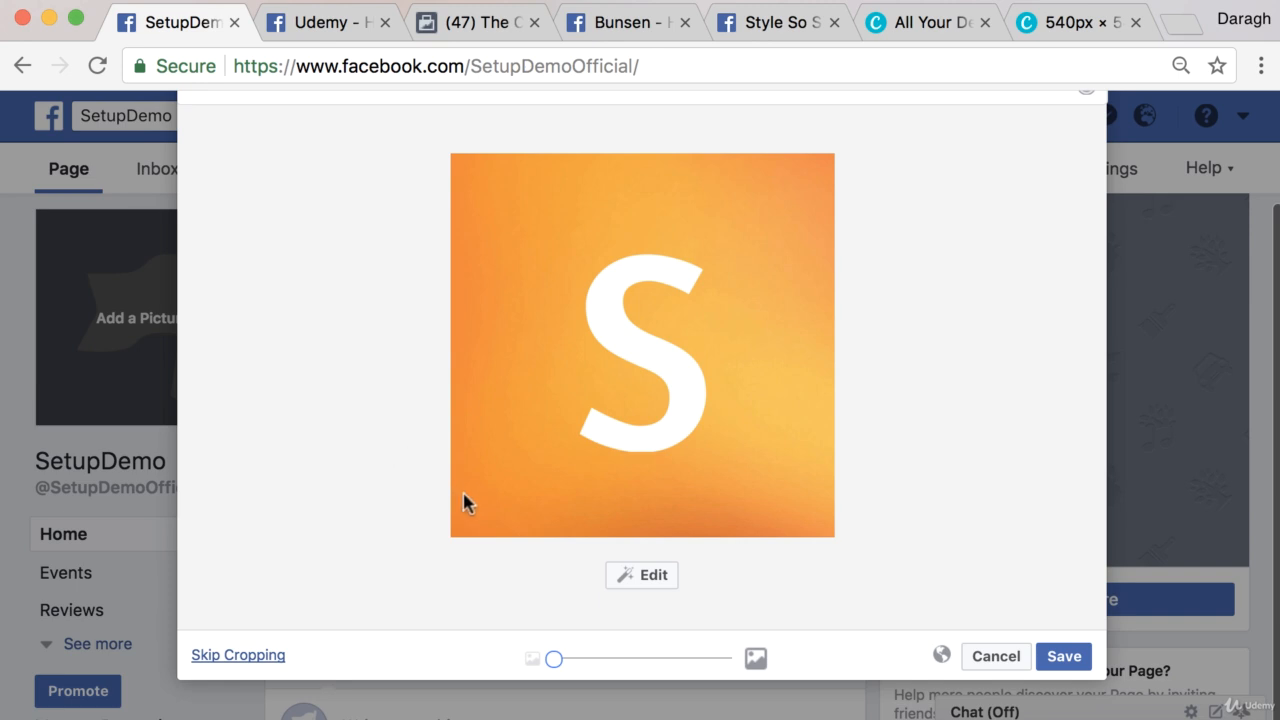
{"action": "left_click", "coordinate": [1065, 660]}
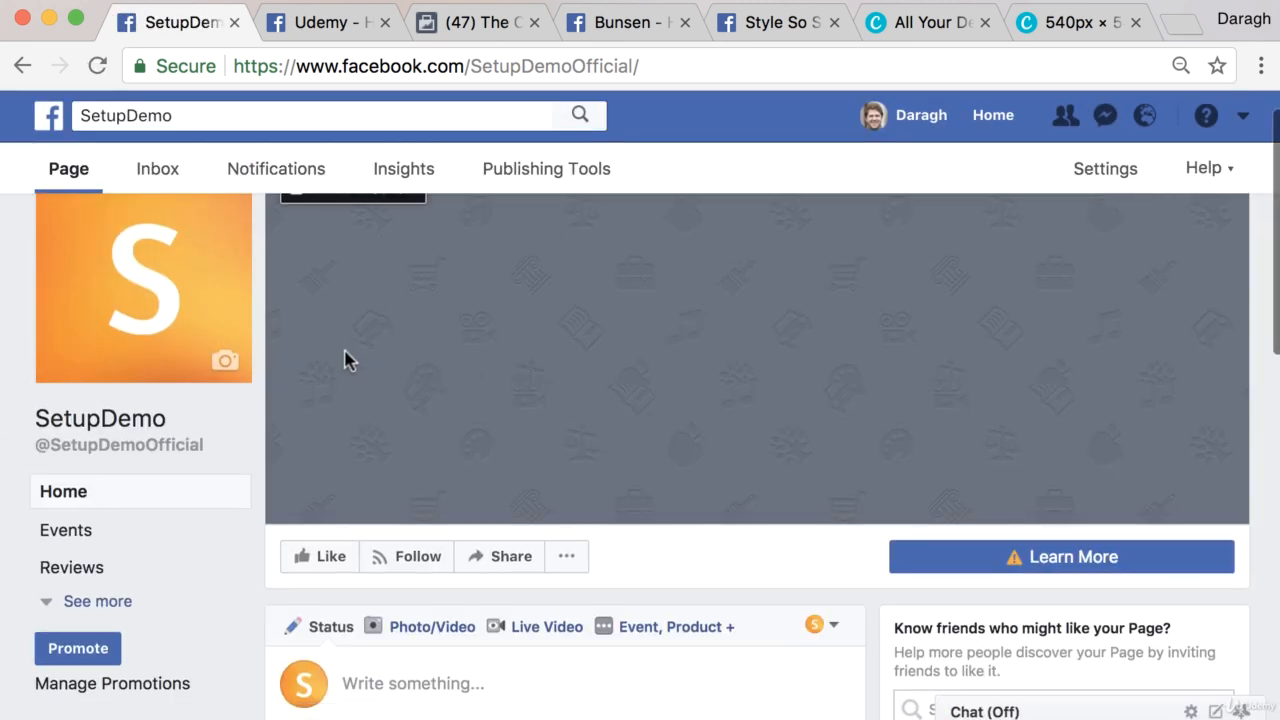
{"action": "scroll", "coordinate": [320, 355], "scroll_direction": "up", "scroll_amount": 1}
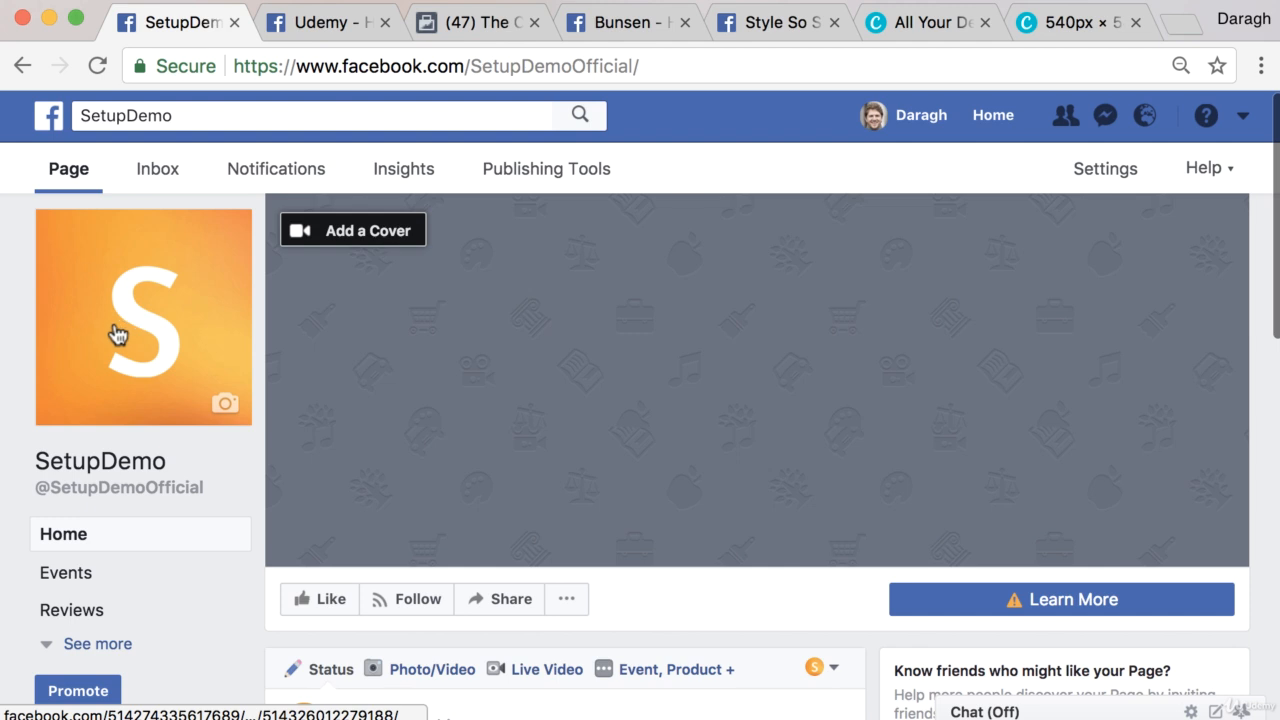